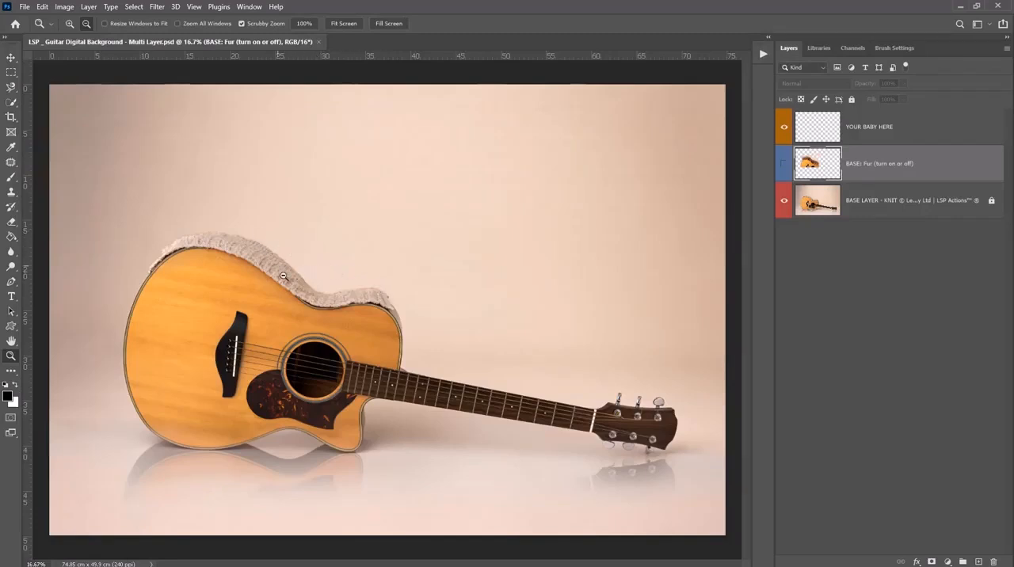
# Select the guitar base layer and show the LSP action list between the canvas and the layer stack
pyautogui.click(811, 204)
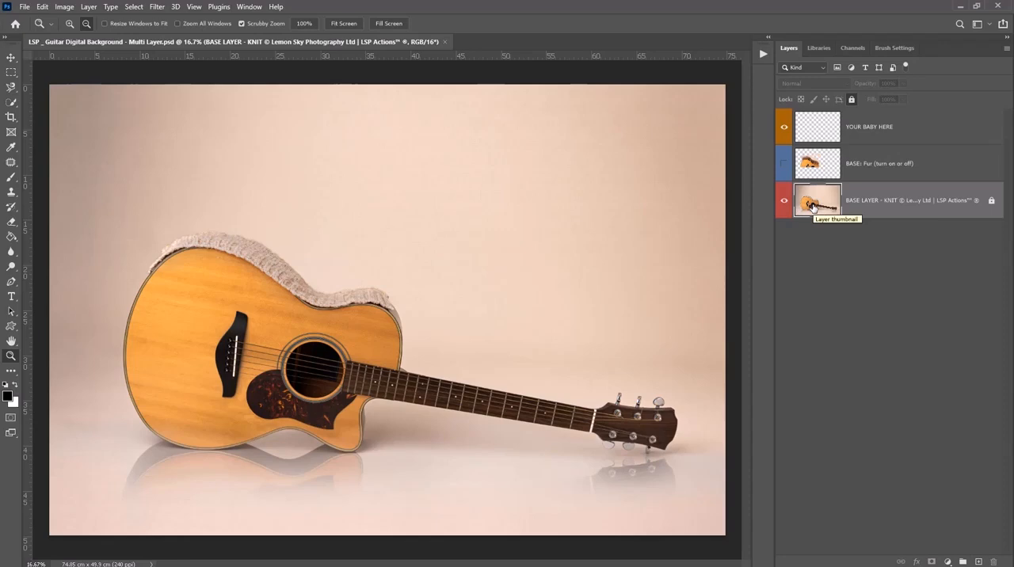
pyautogui.click(763, 54)
pyautogui.moveTo(708, 54); pyautogui.dragTo(772, 85)
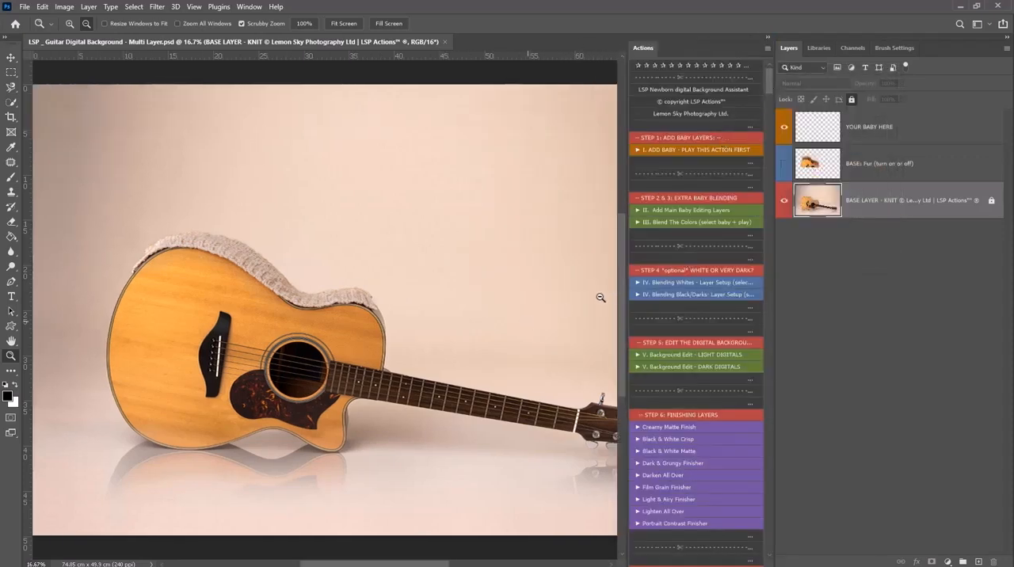
pyautogui.moveTo(772, 268); pyautogui.dragTo(852, 277)
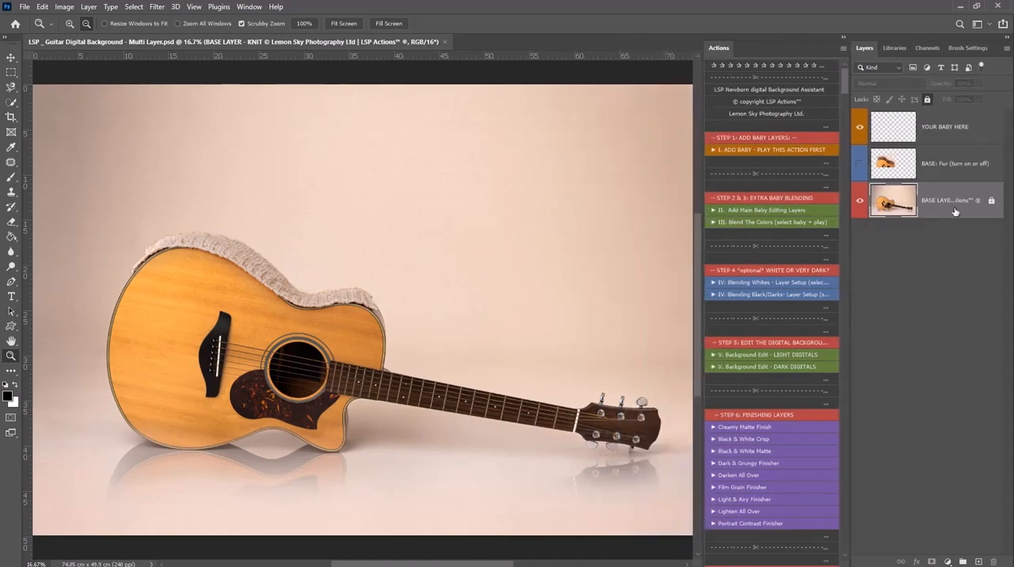
# Preview the fur overlay layer on the guitar, leave it hidden, and select the YOUR BABY HERE layer
pyautogui.click(939, 170)
pyautogui.click(859, 164)
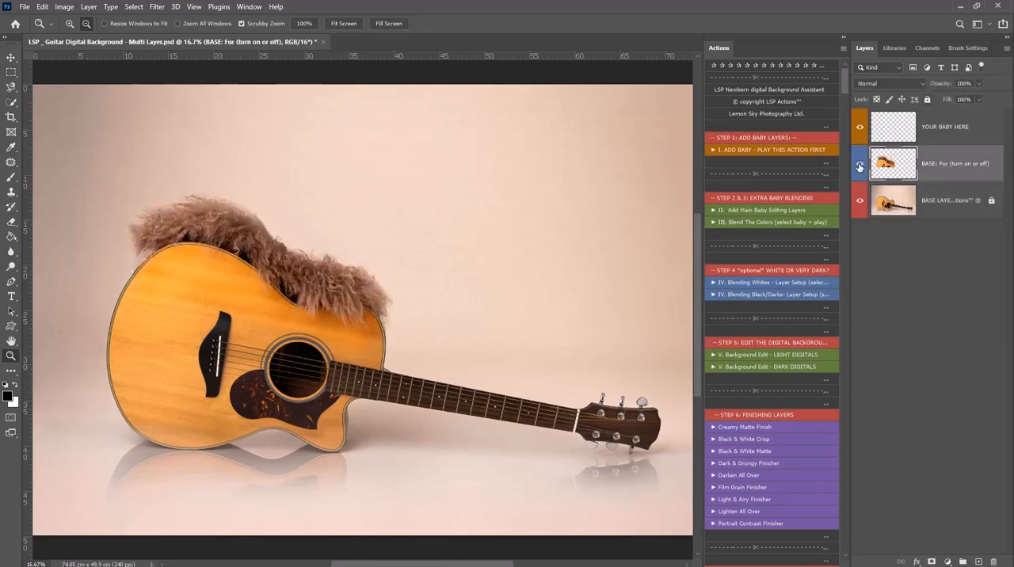
pyautogui.click(859, 165)
pyautogui.click(859, 165)
pyautogui.click(859, 165)
pyautogui.click(859, 165)
pyautogui.click(896, 130)
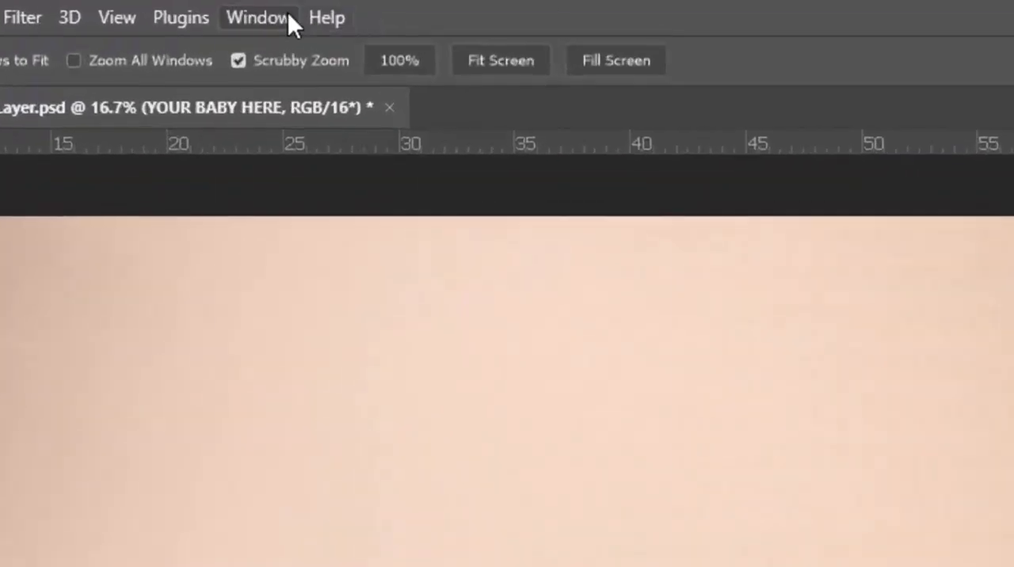
pyautogui.click(288, 16)
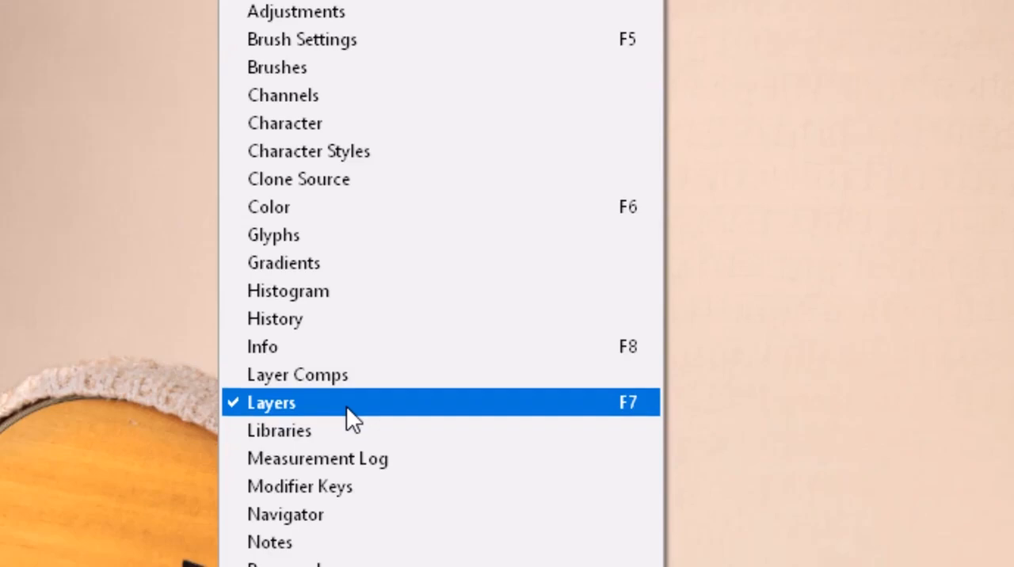
pyautogui.click(346, 404)
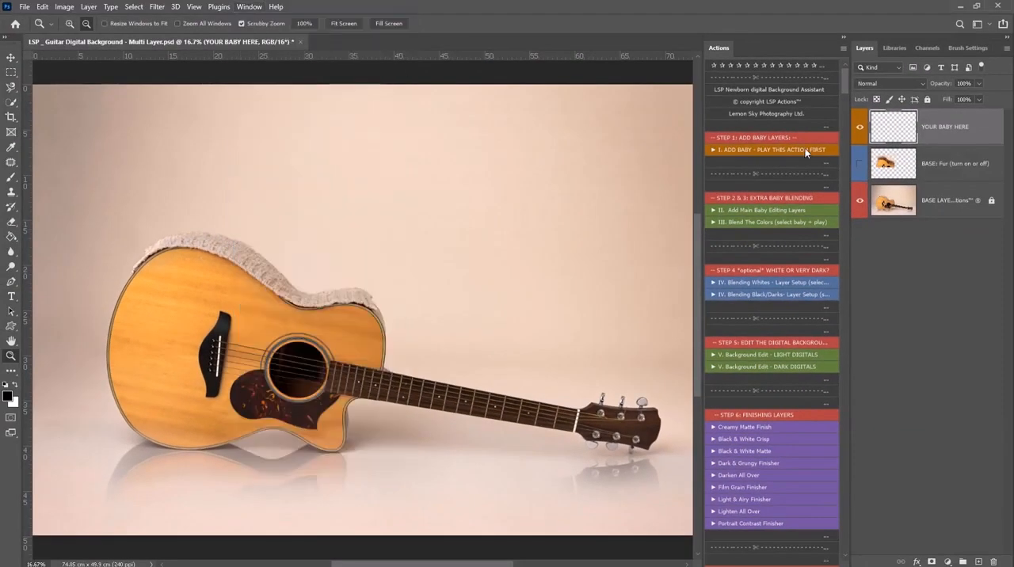
pyautogui.click(25, 7)
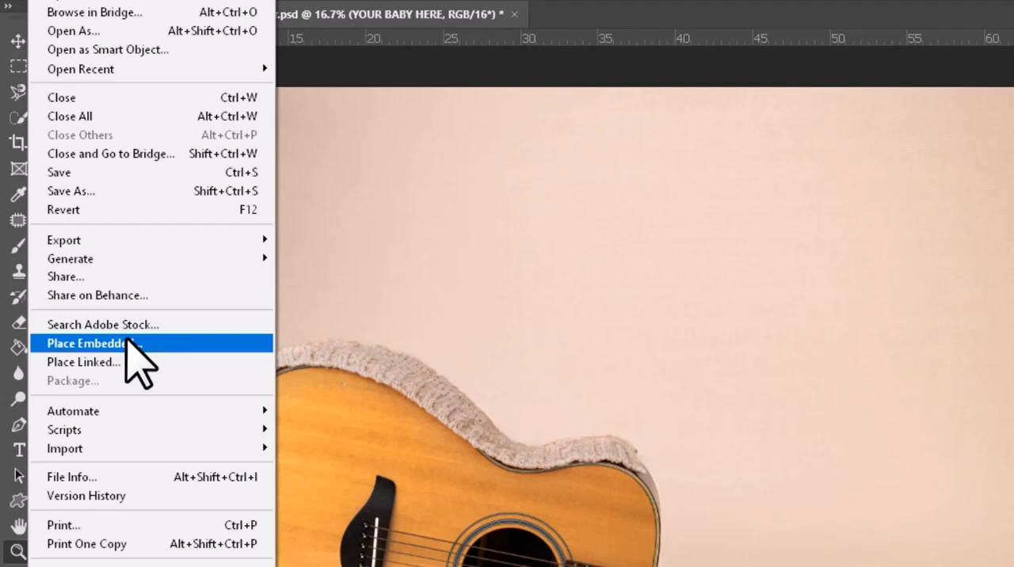
pyautogui.click(47, 1)
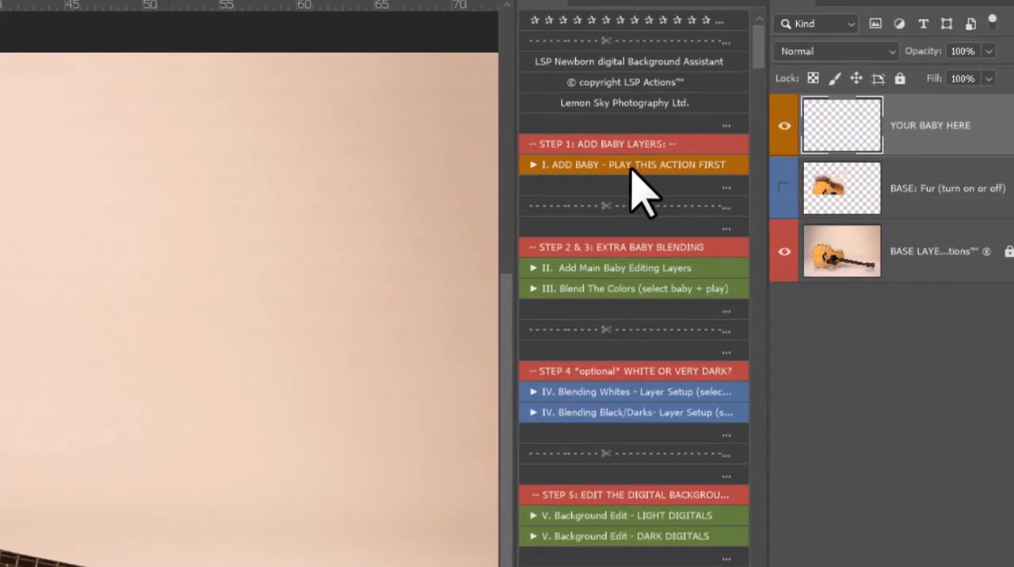
# Run the "I. ADD BABY - PLAY THIS ACTION FIRST" action and place the image LSPSofiaFIFI.jpg
pyautogui.click(631, 166)
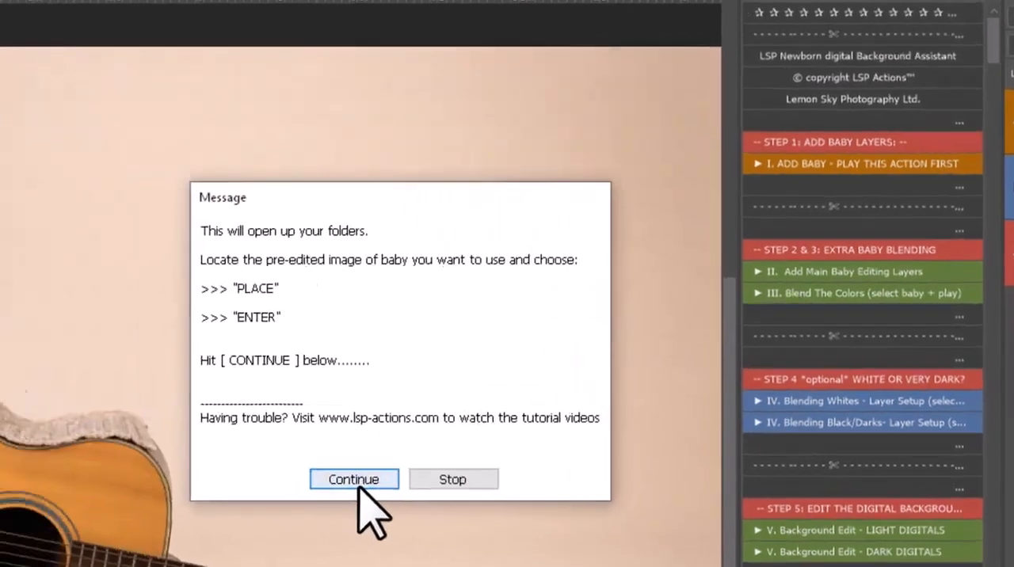
pyautogui.click(148, 469)
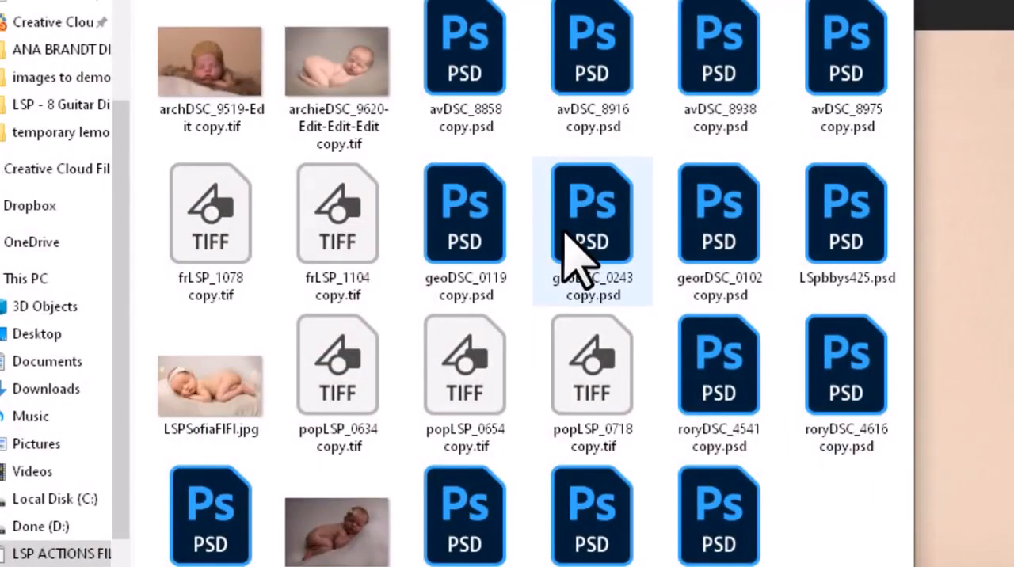
pyautogui.doubleClick(202, 390)
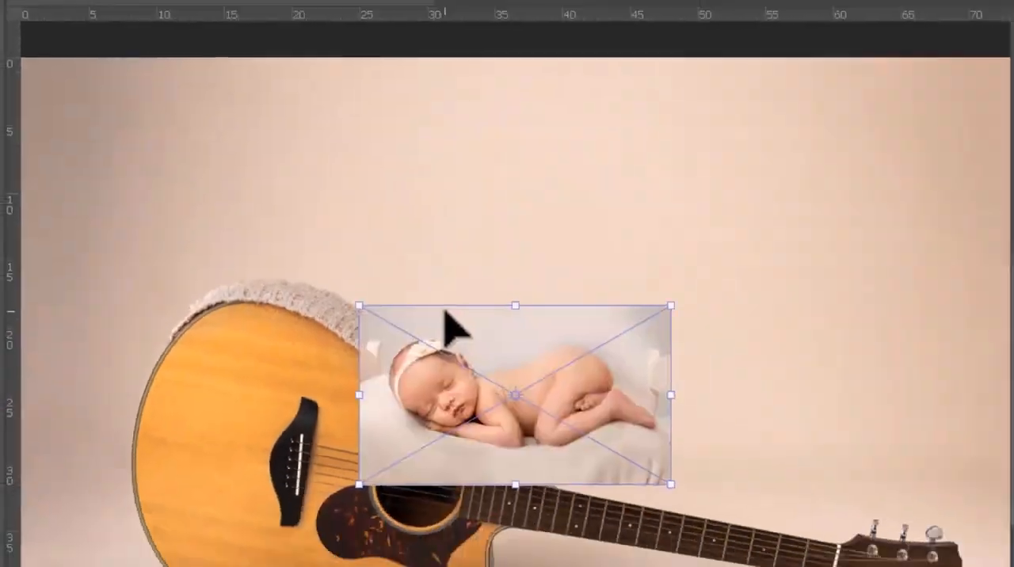
# Position the placed baby photo over the guitar's upper edge, rotated about 20 degrees clockwise, and commit the placement
pyautogui.moveTo(525, 381); pyautogui.dragTo(483, 268)
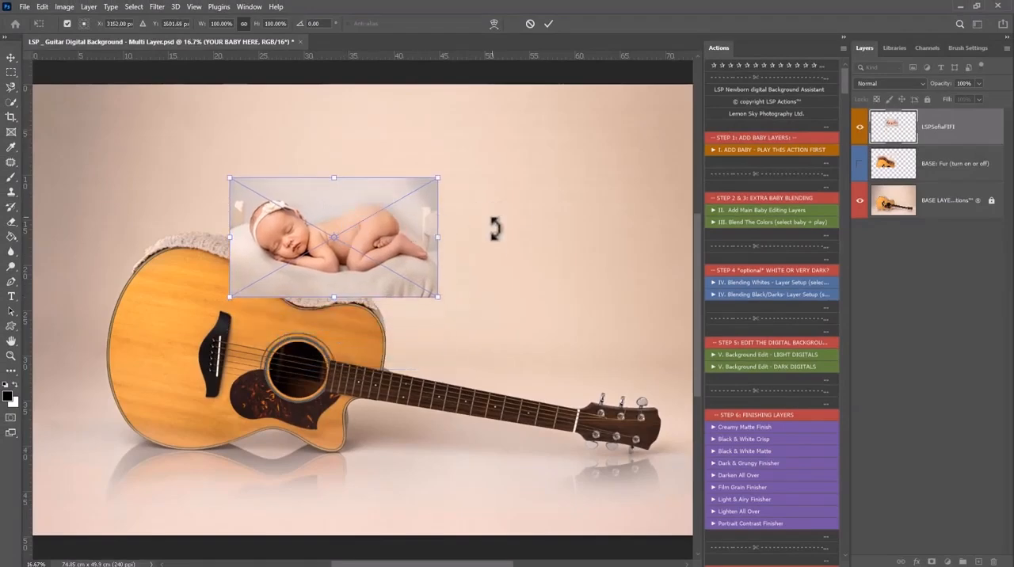
pyautogui.moveTo(494, 215); pyautogui.dragTo(492, 272)
pyautogui.moveTo(412, 294); pyautogui.dragTo(380, 301)
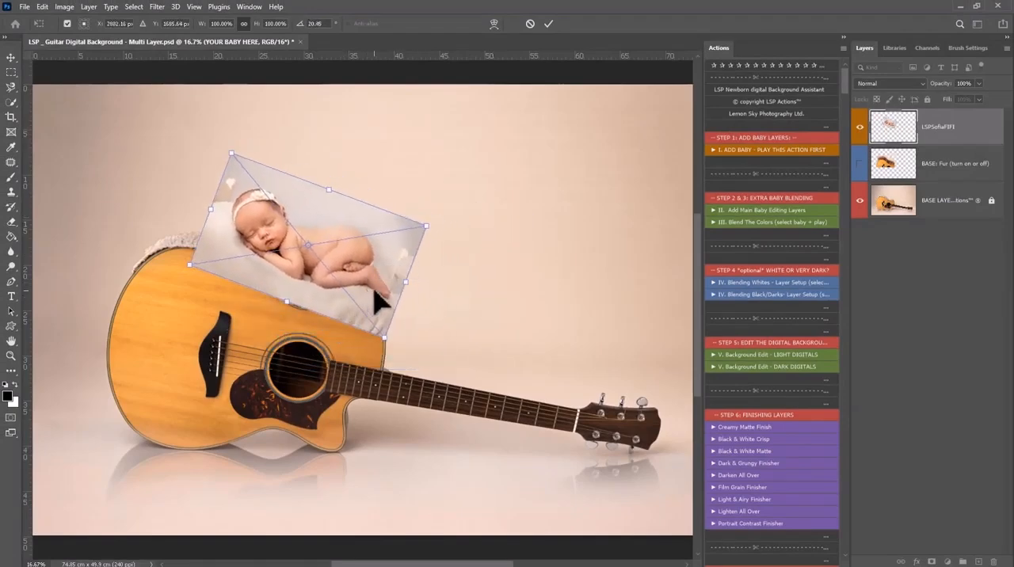
pyautogui.press('Return')
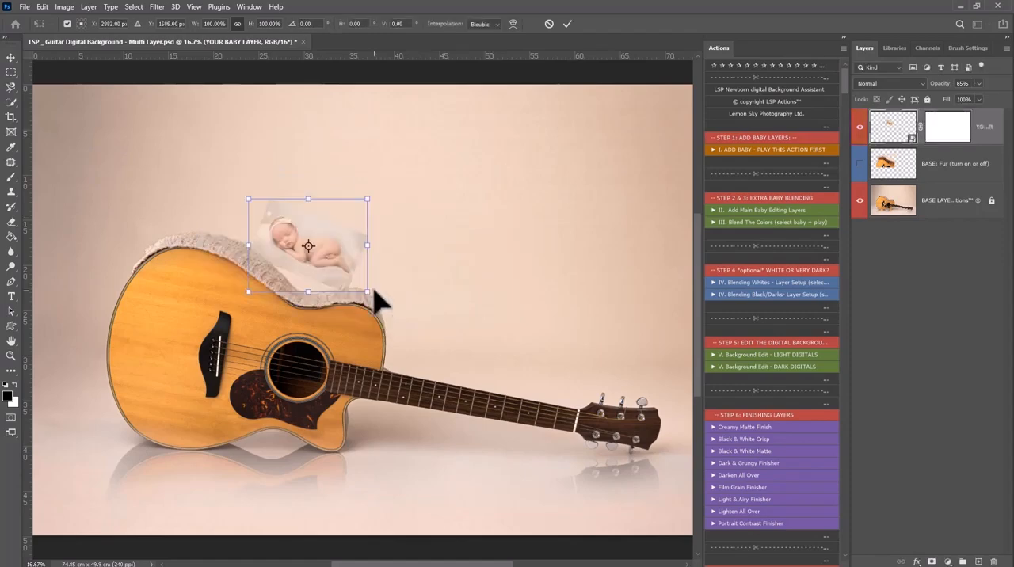
# Scale the baby layer to about 171% and align it on the knit edge, letting the action add its group and mask
pyautogui.moveTo(369, 245); pyautogui.dragTo(433, 270)
pyautogui.moveTo(368, 286); pyautogui.dragTo(338, 300)
pyautogui.moveTo(411, 269); pyautogui.dragTo(376, 278)
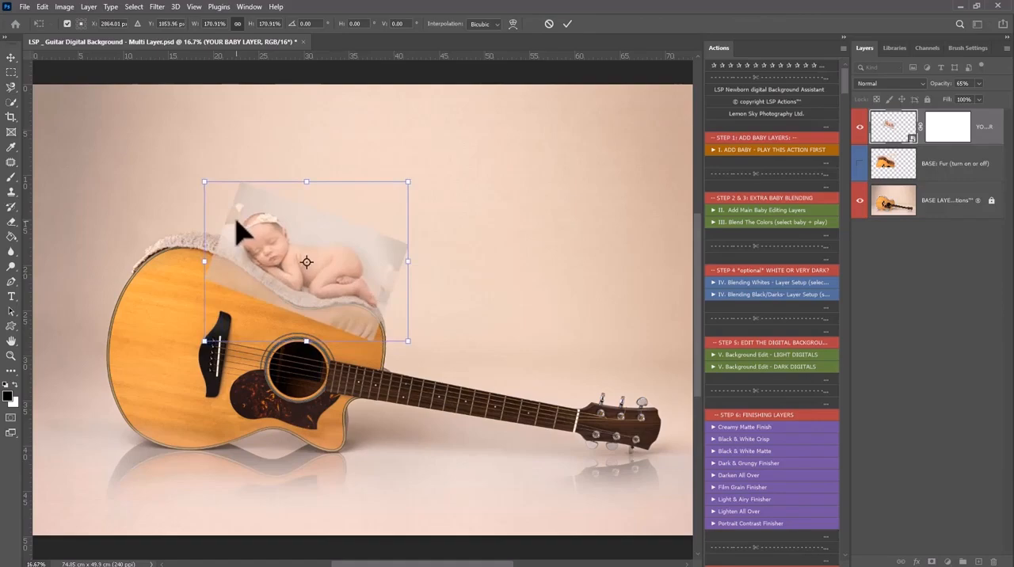
pyautogui.press('Return')
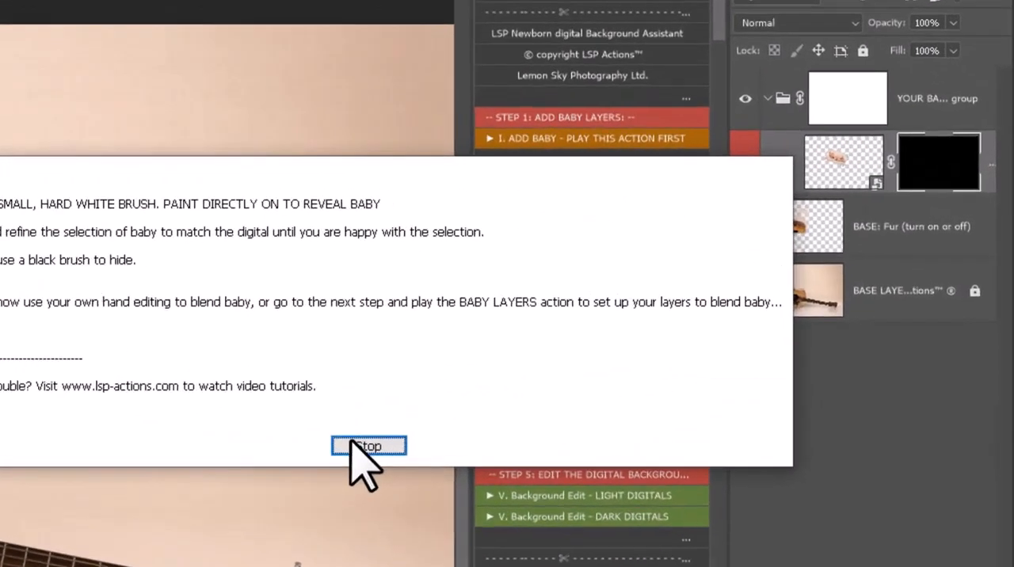
pyautogui.click(643, 326)
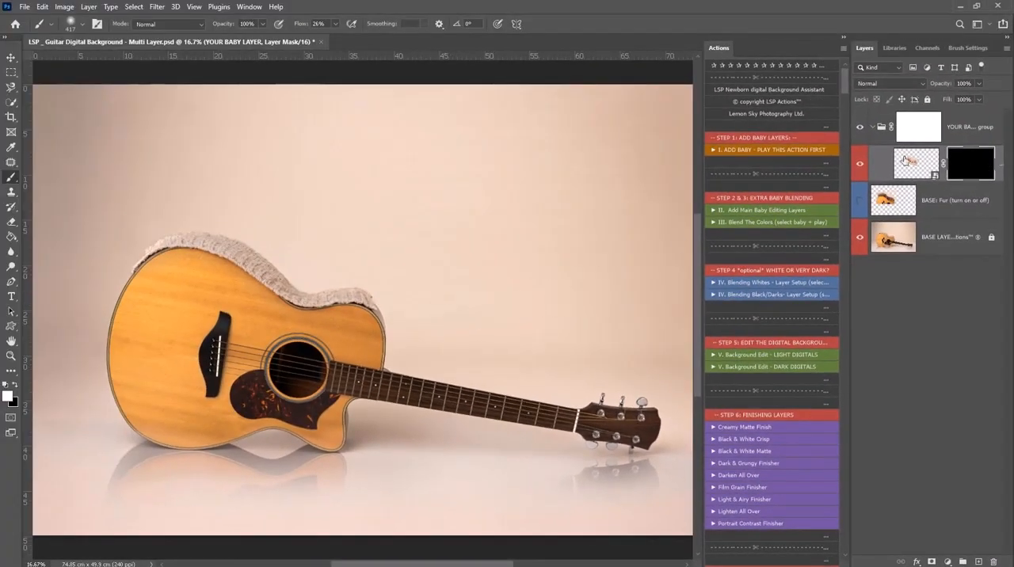
# Reveal the baby by painting white on the baby layer's mask with a soft 196 px brush at 55% flow
pyautogui.click(897, 175)
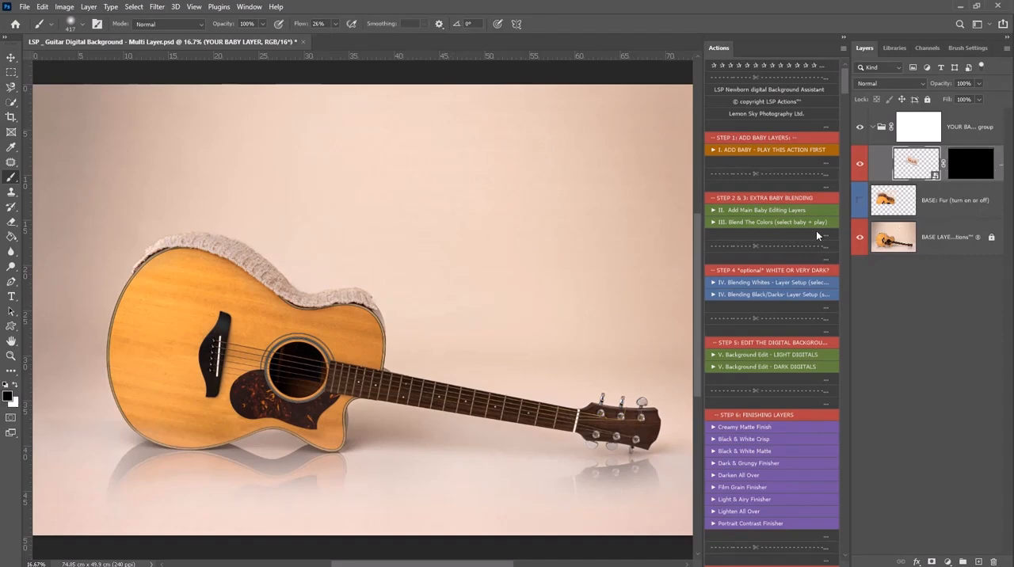
pyautogui.press('z')
pyautogui.moveTo(300, 283); pyautogui.dragTo(335, 296)
pyautogui.click(962, 165)
pyautogui.press('b')
pyautogui.rightClick(324, 264)
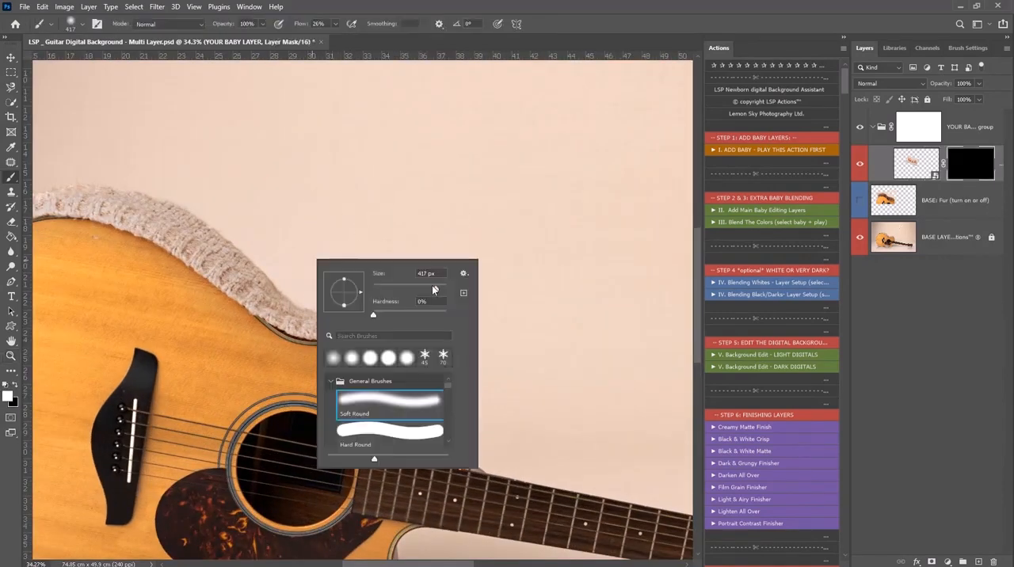
pyautogui.click(335, 24)
pyautogui.moveTo(312, 260)
pyautogui.mouseDown()
pyautogui.moveTo(268, 251)
pyautogui.moveTo(280, 270)
pyautogui.moveTo(273, 272)
pyautogui.moveTo(242, 201)
pyautogui.moveTo(202, 217)
pyautogui.moveTo(265, 236)
pyautogui.moveTo(244, 208)
pyautogui.moveTo(226, 228)
pyautogui.moveTo(296, 280)
pyautogui.moveTo(301, 306)
pyautogui.moveTo(259, 285)
pyautogui.moveTo(308, 308)
pyautogui.moveTo(261, 274)
pyautogui.moveTo(358, 307)
pyautogui.moveTo(376, 299)
pyautogui.moveTo(395, 311)
pyautogui.moveTo(415, 296)
pyautogui.moveTo(451, 323)
pyautogui.moveTo(430, 299)
pyautogui.moveTo(363, 269)
pyautogui.moveTo(387, 283)
pyautogui.moveTo(424, 257)
pyautogui.moveTo(266, 231)
pyautogui.moveTo(236, 260)
pyautogui.moveTo(252, 236)
pyautogui.moveTo(196, 180)
pyautogui.moveTo(258, 190)
pyautogui.moveTo(194, 157)
pyautogui.moveTo(215, 203)
pyautogui.moveTo(269, 216)
pyautogui.mouseUp()
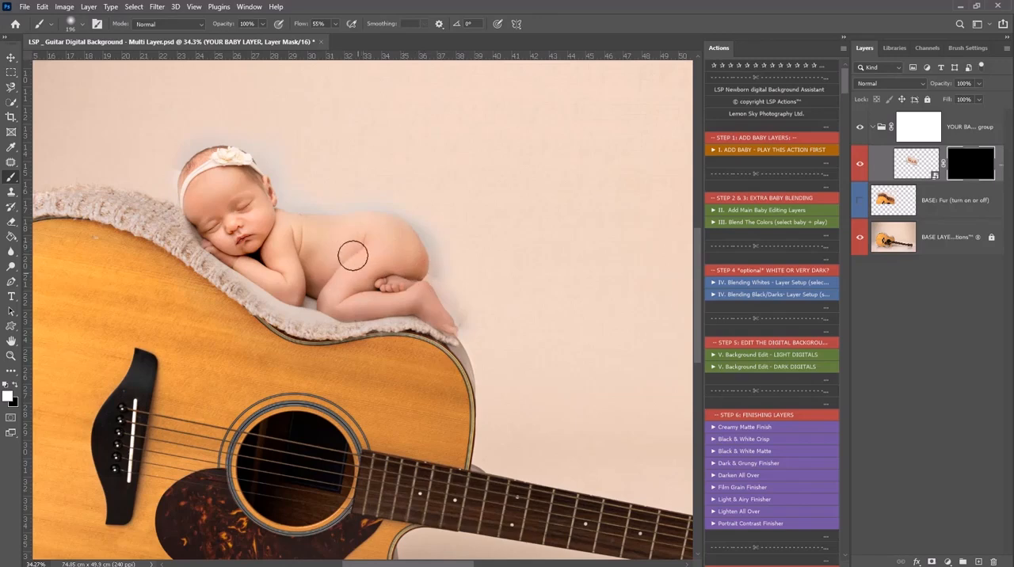
# Paint black on the mask with a smaller brush to hide grey background above the baby's shoulder and back
pyautogui.press('x')
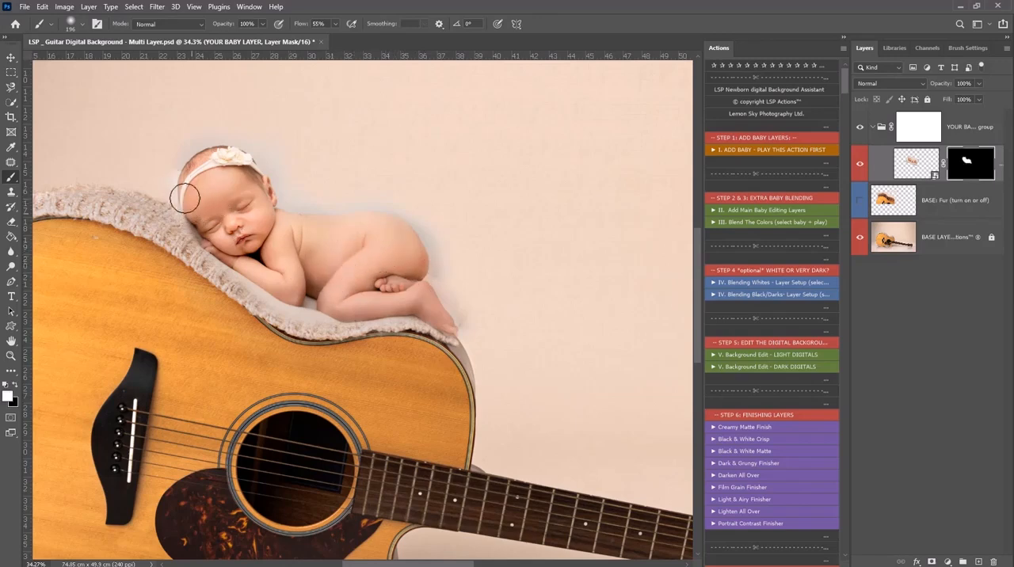
pyautogui.hotkey('ctrl', 'space')
pyautogui.moveTo(310, 196); pyautogui.dragTo(387, 261)
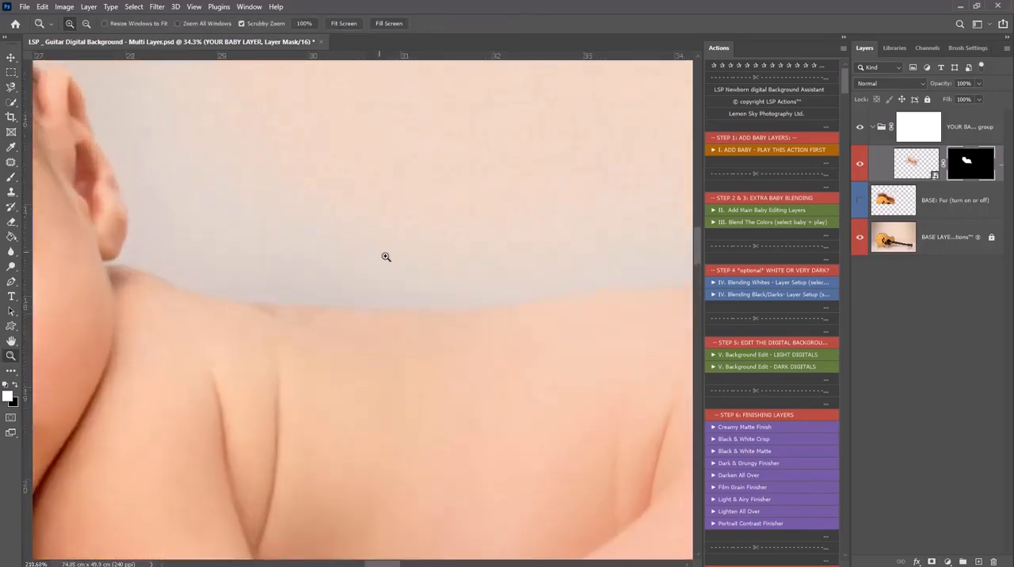
pyautogui.press('x')
pyautogui.rightClick(367, 241)
pyautogui.moveTo(477, 270); pyautogui.dragTo(458, 270)
pyautogui.moveTo(341, 241)
pyautogui.mouseDown()
pyautogui.moveTo(355, 260)
pyautogui.moveTo(260, 253)
pyautogui.moveTo(349, 249)
pyautogui.moveTo(333, 253)
pyautogui.moveTo(408, 267)
pyautogui.moveTo(324, 262)
pyautogui.moveTo(357, 286)
pyautogui.mouseUp()
pyautogui.hotkey('ctrl', 'alt', 'space')
pyautogui.click(354, 298)
pyautogui.click(354, 299)
pyautogui.click(354, 299)
# Select the baby's outline on the baby layer with the Quick Selection tool
pyautogui.press('w')
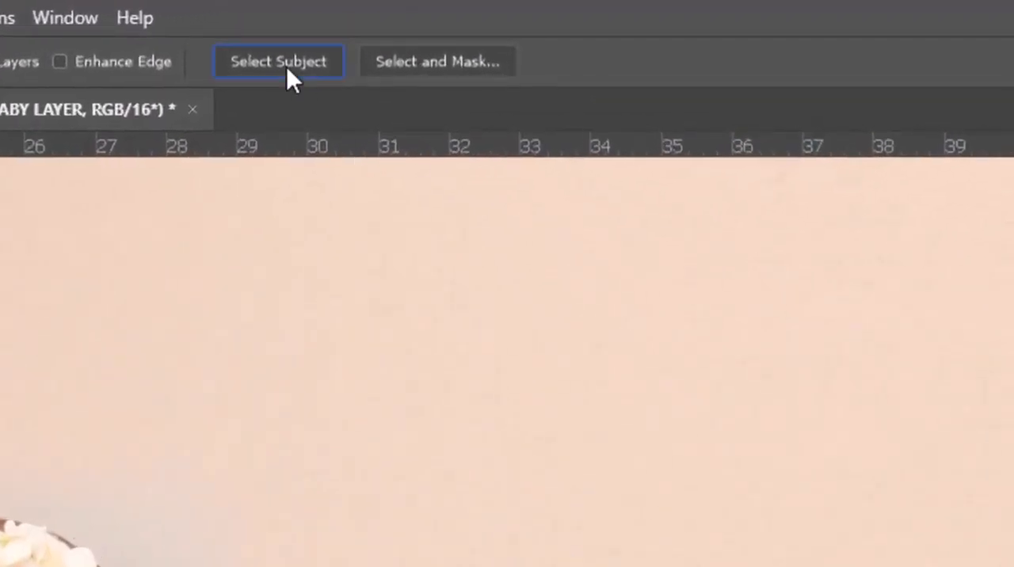
pyautogui.click(286, 64)
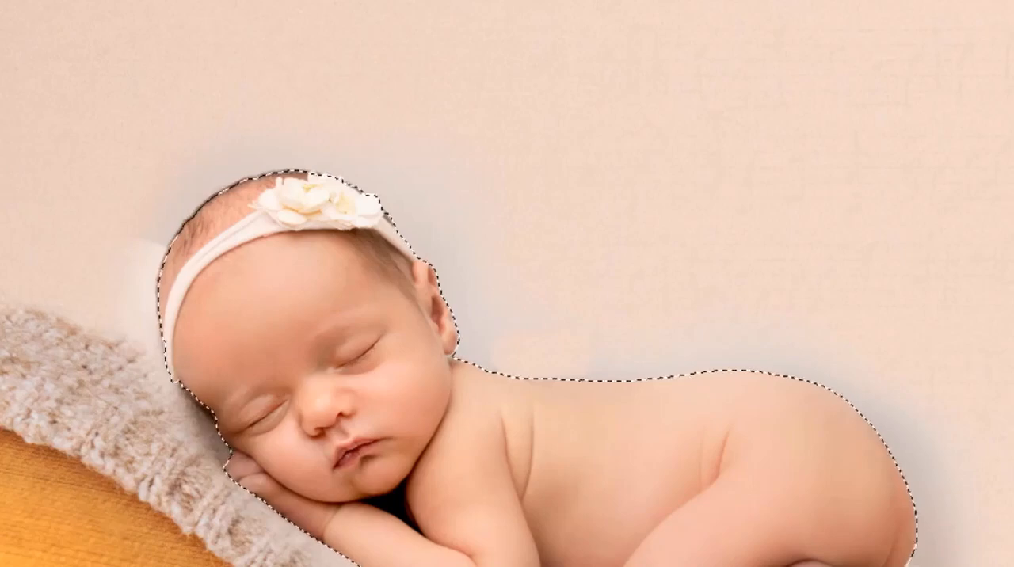
# Invert the selection, mask out the leftover background around the baby with a 275 px black brush, and deselect
pyautogui.rightClick(690, 327)
pyautogui.click(928, 386)
pyautogui.press('Return')
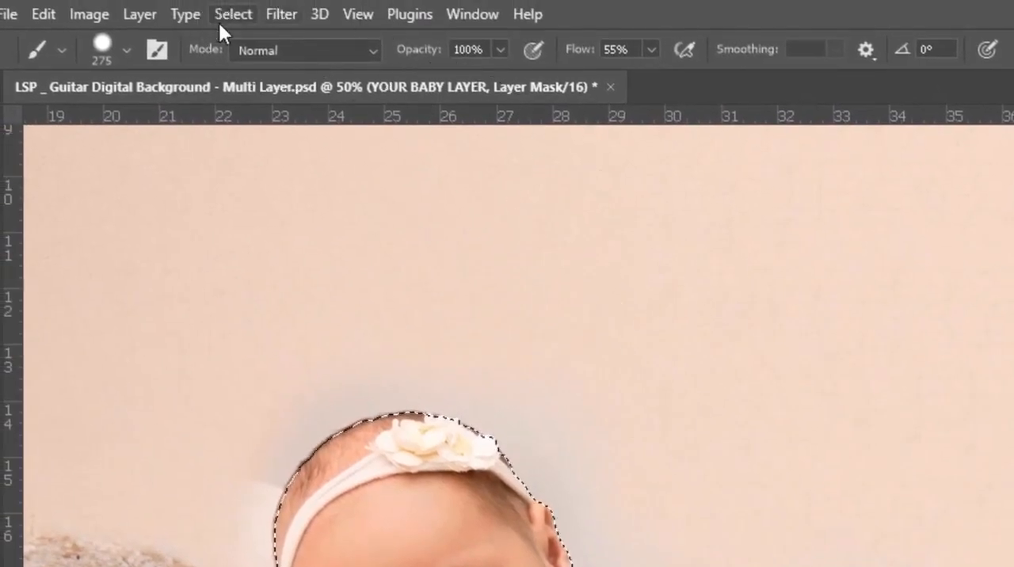
pyautogui.click(232, 14)
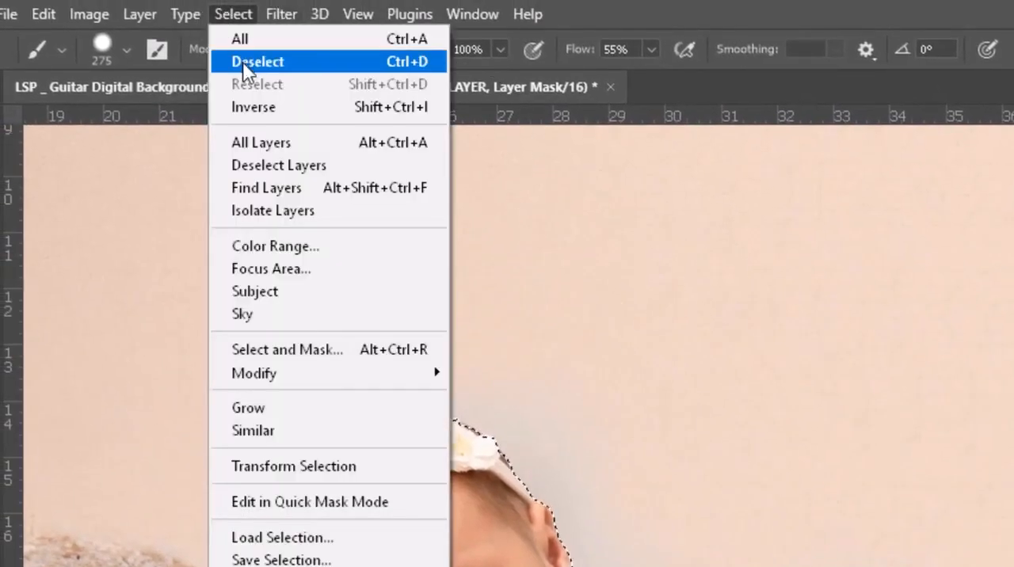
pyautogui.click(253, 107)
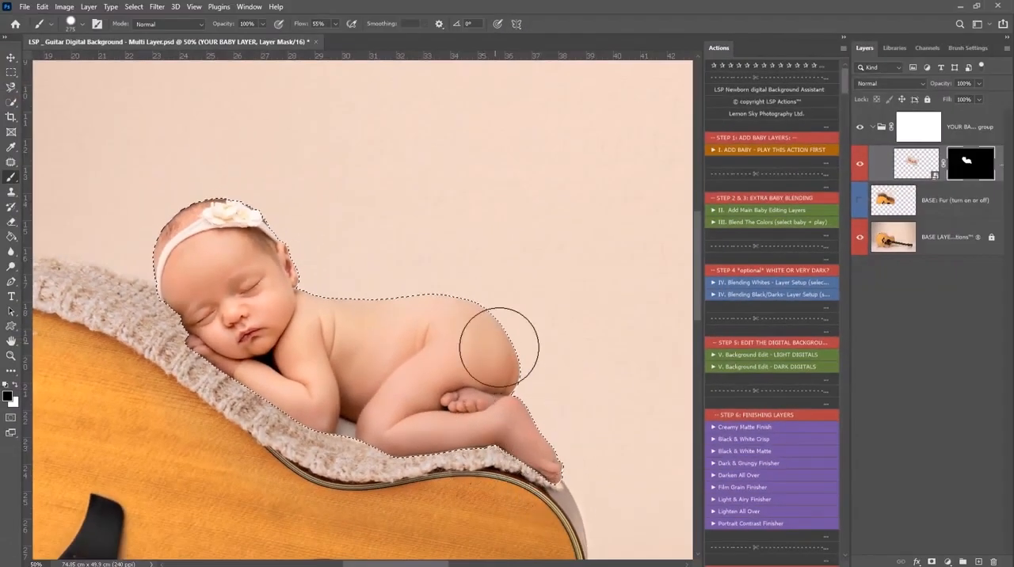
pyautogui.hotkey('ctrl', 'd')
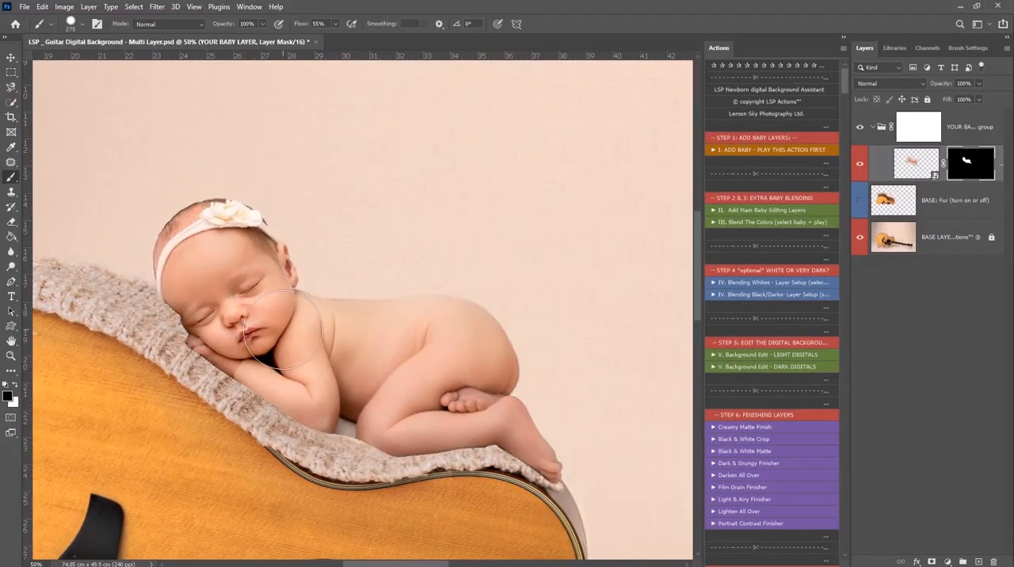
# Hide the top of the baby's ear on the mask with a 61 px black brush and restore it with white
pyautogui.press('z')
pyautogui.moveTo(277, 243); pyautogui.dragTo(324, 305)
pyautogui.press('b')
pyautogui.rightClick(324, 290)
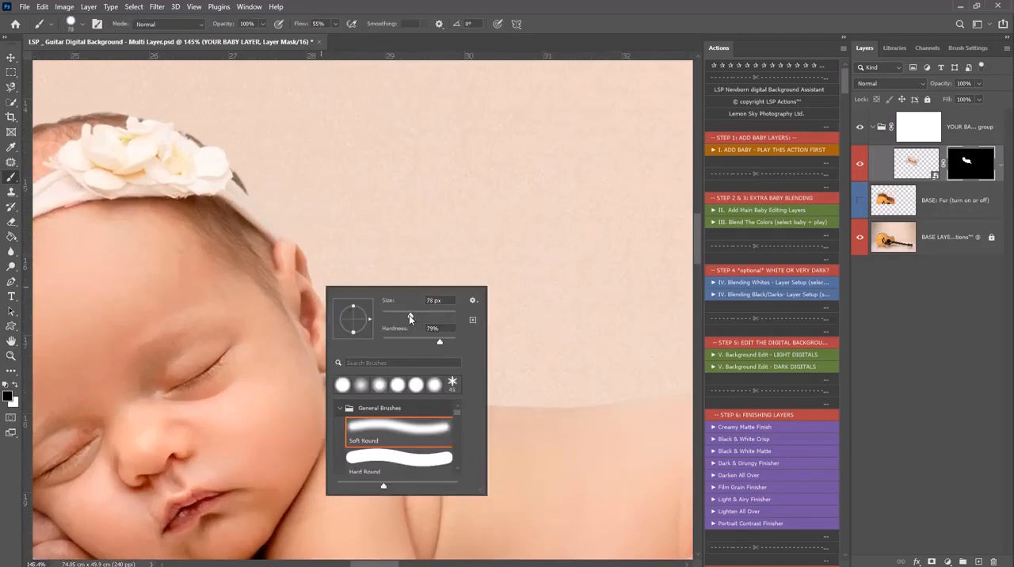
pyautogui.click(280, 266)
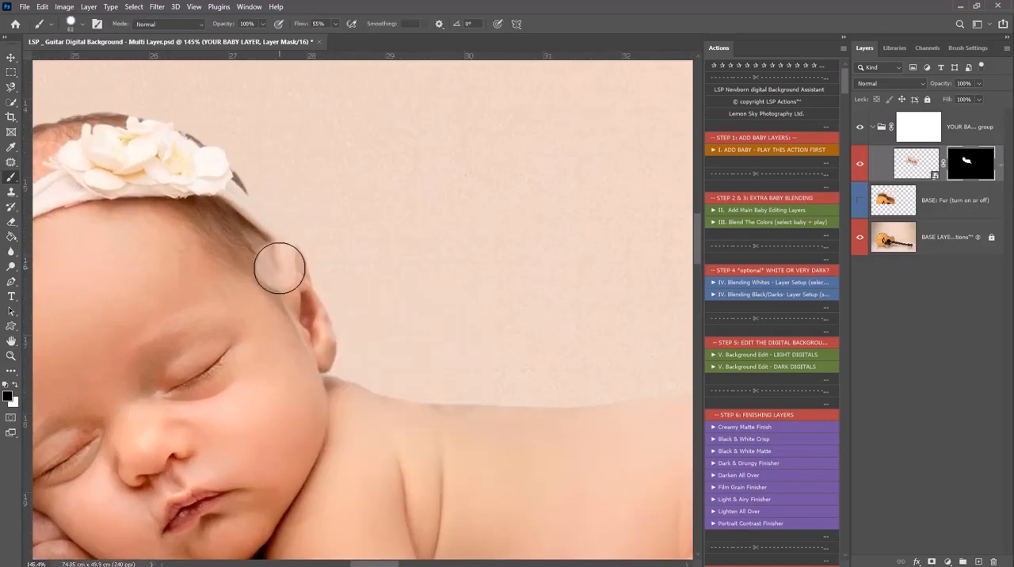
pyautogui.press('x')
pyautogui.click(280, 267)
# Refine the top of the baby's ear on the layer mask with a 29 px brush, restoring with white and switching to black
pyautogui.rightClick(299, 266)
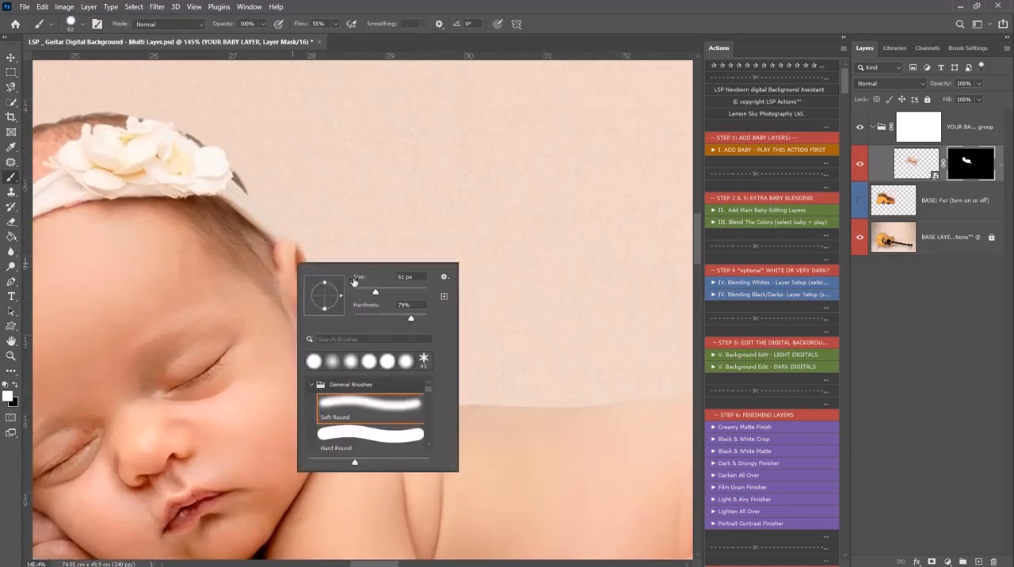
pyautogui.click(285, 244)
pyautogui.hotkey('ctrl', 'space')
pyautogui.moveTo(297, 241)
pyautogui.mouseDown()
pyautogui.moveTo(323, 275)
pyautogui.moveTo(339, 277)
pyautogui.mouseUp()
pyautogui.rightClick(300, 279)
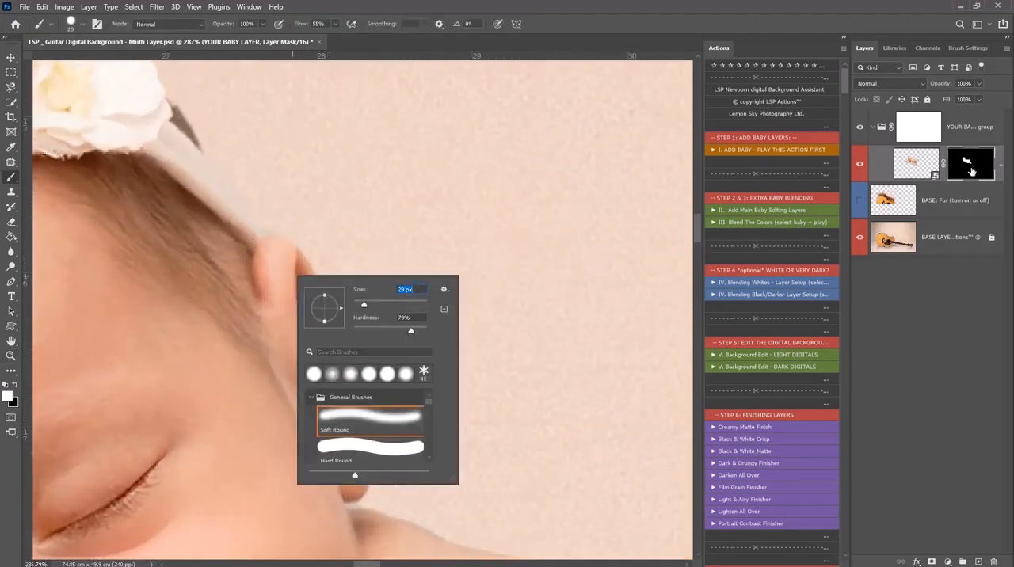
pyautogui.keyDown('shift'); pyautogui.click(971, 164); pyautogui.keyUp('shift')
pyautogui.keyDown('shift'); pyautogui.click(970, 165); pyautogui.keyUp('shift')
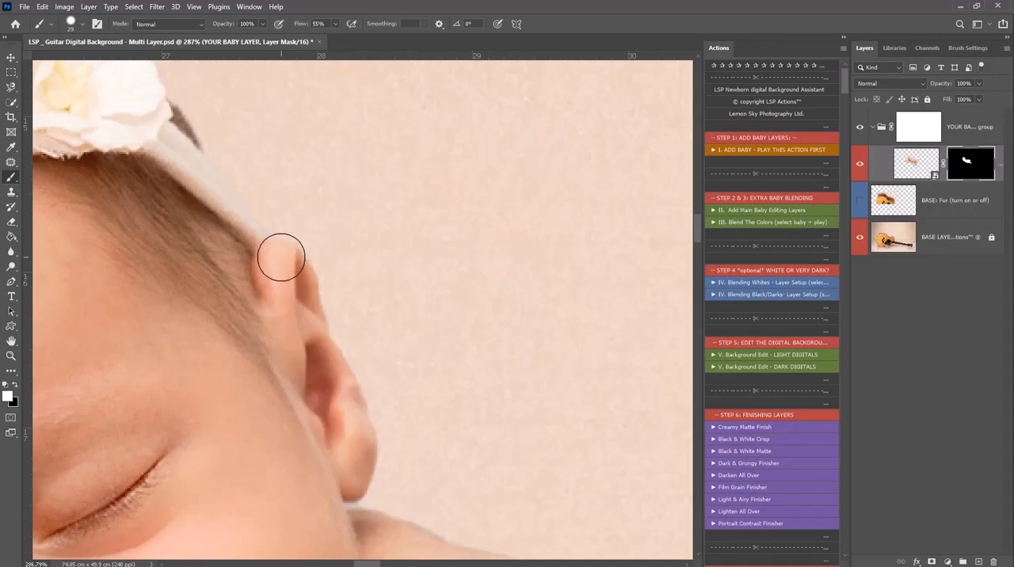
pyautogui.press('x')
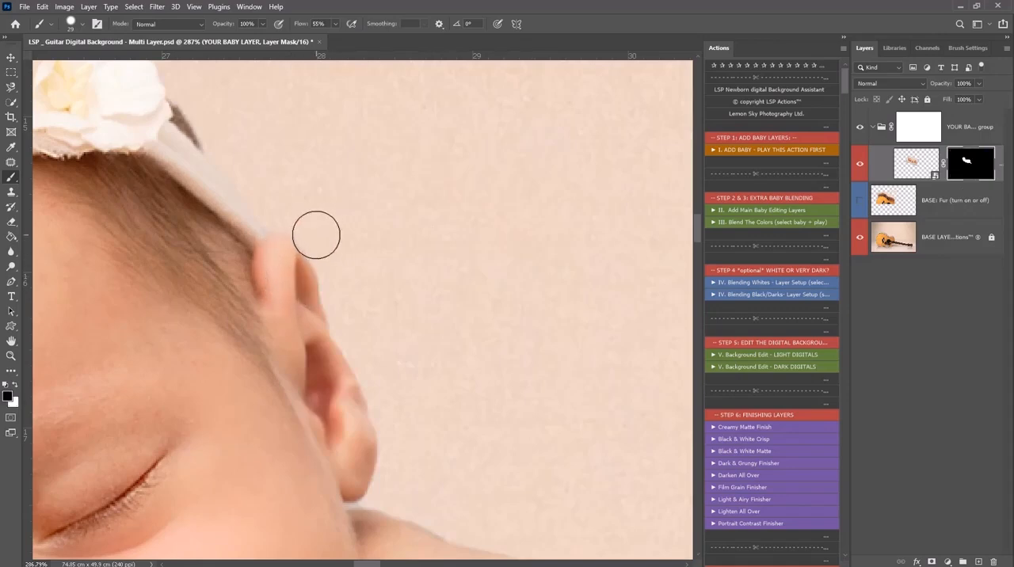
# Examine the cut-out edges around the baby's hair and flower headband, close up and from farther out
pyautogui.press('space')
pyautogui.moveTo(229, 197); pyautogui.dragTo(369, 230)
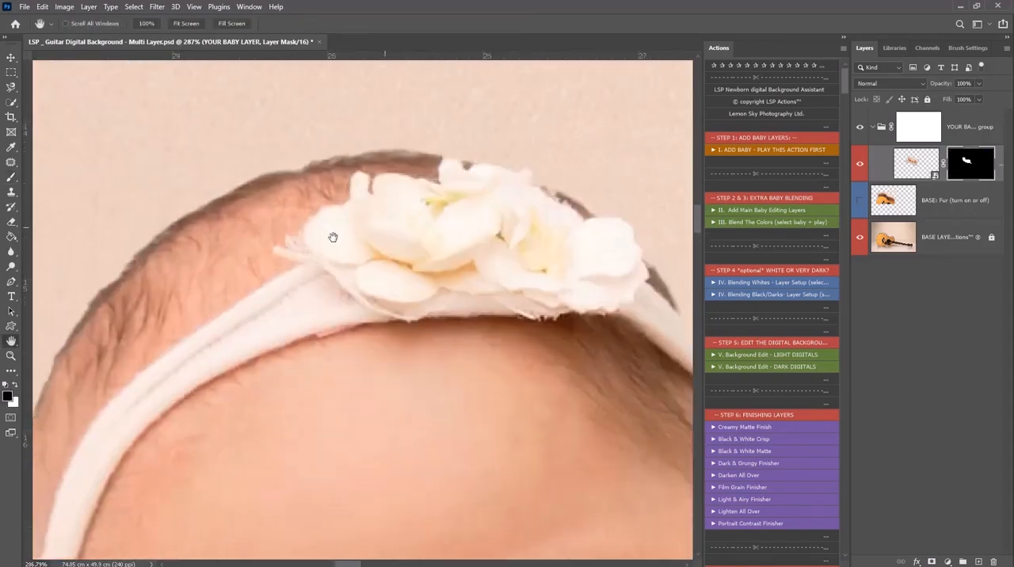
pyautogui.moveTo(208, 266); pyautogui.dragTo(303, 234)
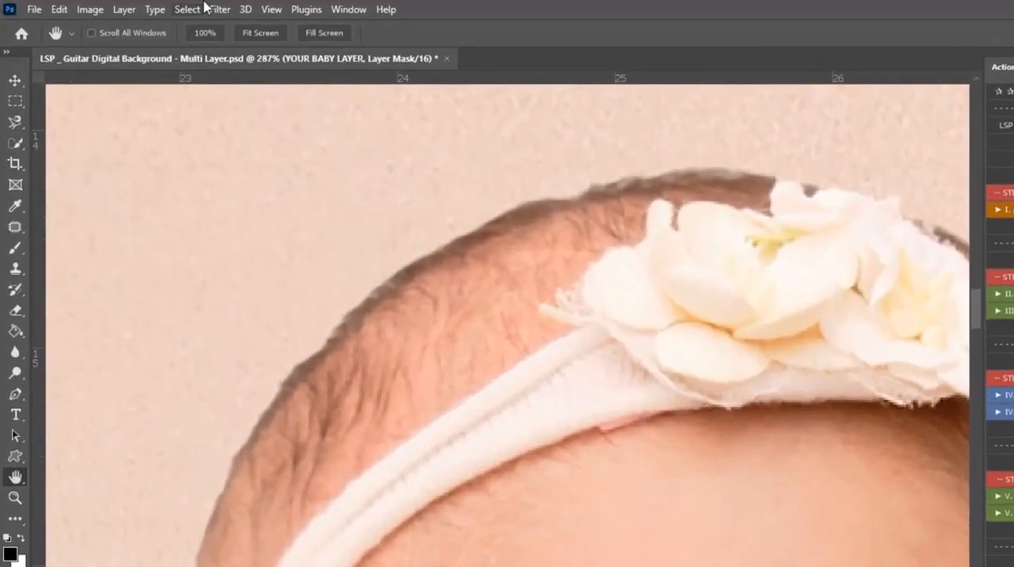
pyautogui.click(129, 7)
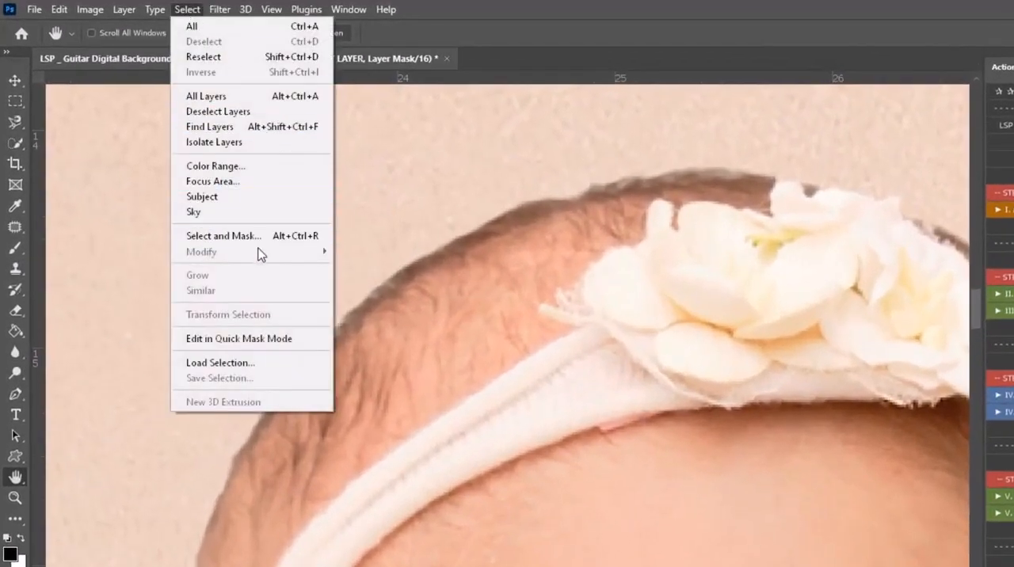
pyautogui.click(193, 7)
pyautogui.keyDown('alt'); pyautogui.click(575, 505); pyautogui.keyUp('alt')
pyautogui.keyDown('alt'); pyautogui.click(575, 504); pyautogui.keyUp('alt')
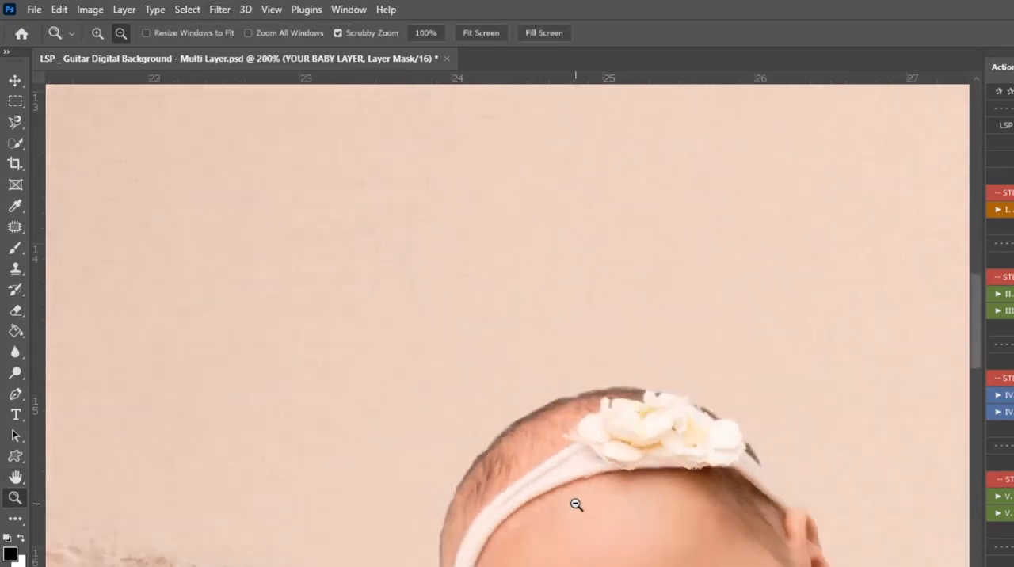
pyautogui.keyDown('alt'); pyautogui.click(575, 505); pyautogui.keyUp('alt')
pyautogui.keyDown('alt'); pyautogui.click(576, 505); pyautogui.keyUp('alt')
pyautogui.moveTo(648, 564); pyautogui.dragTo(568, 549)
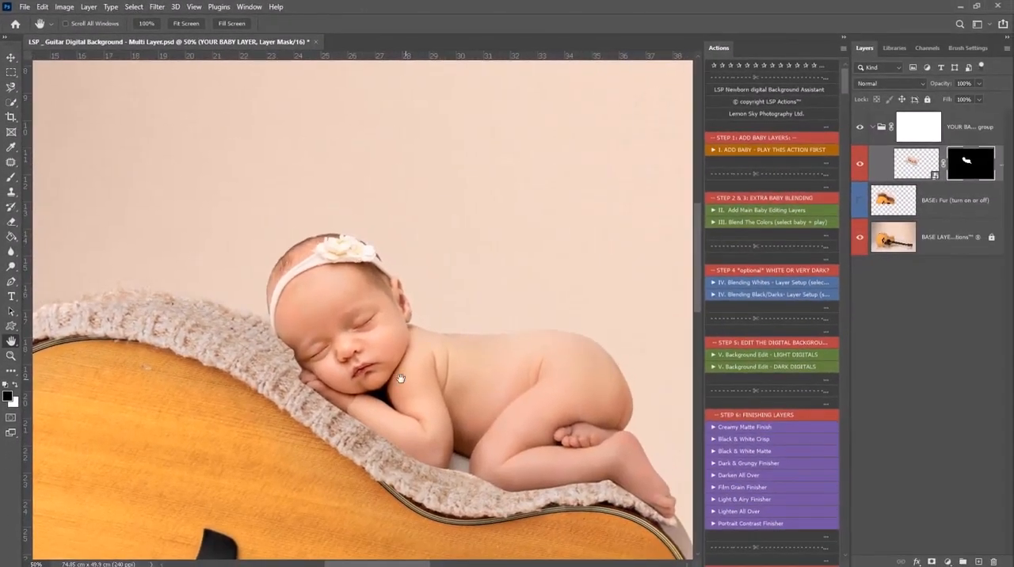
pyautogui.moveTo(316, 370); pyautogui.dragTo(340, 370)
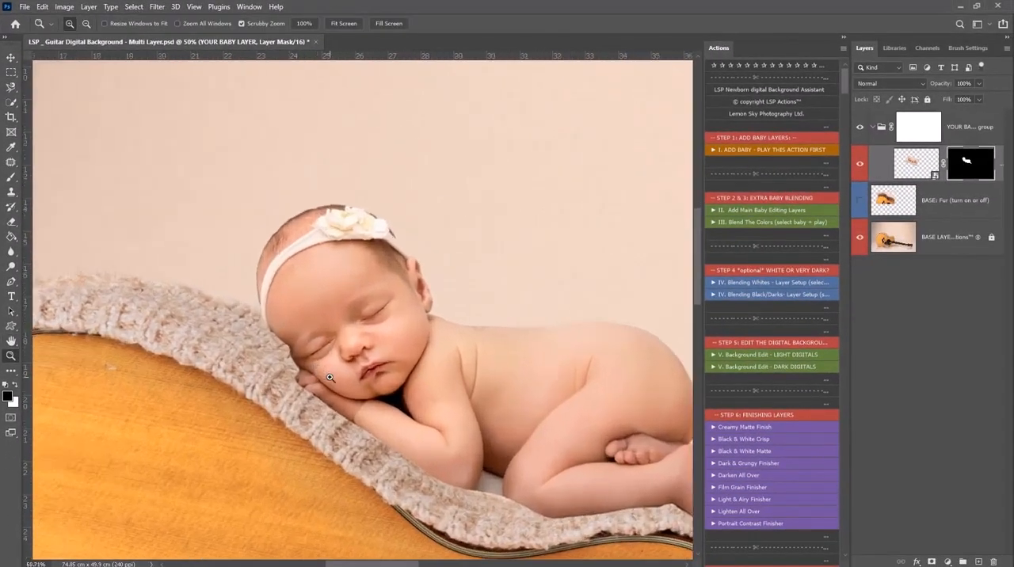
# Paint white on the mask with a 243 px, 0% hardness brush at 22% flow to blend the blanket beneath the baby's head, arms and legs
pyautogui.rightClick(404, 285)
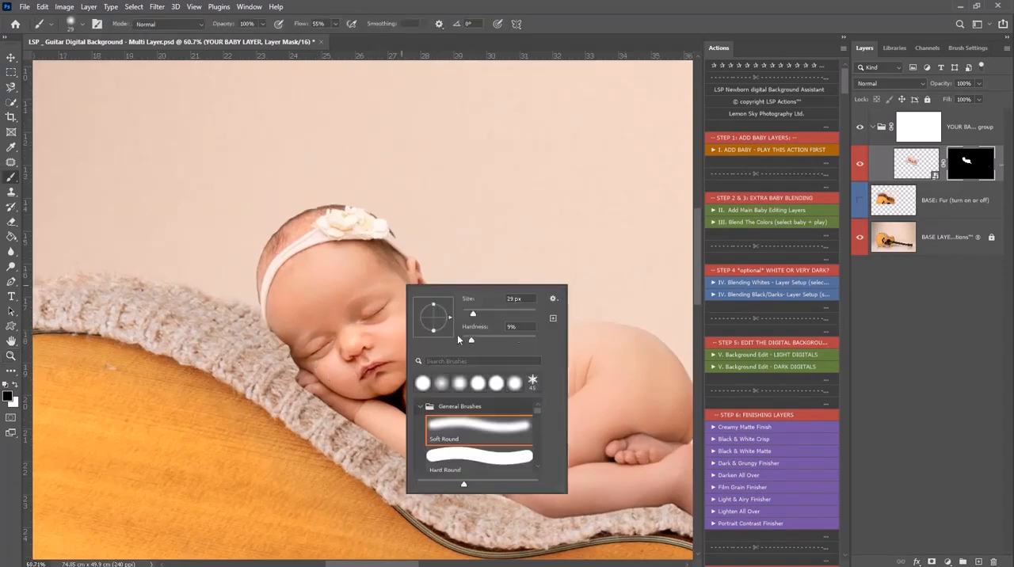
pyautogui.click(336, 24)
pyautogui.moveTo(311, 38); pyautogui.dragTo(318, 38)
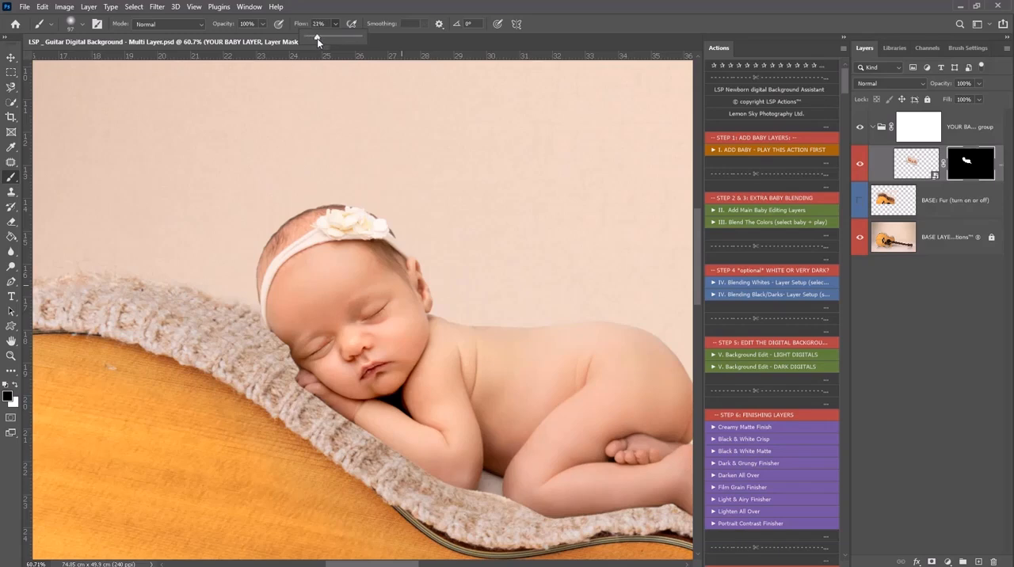
pyautogui.click(14, 385)
pyautogui.rightClick(425, 384)
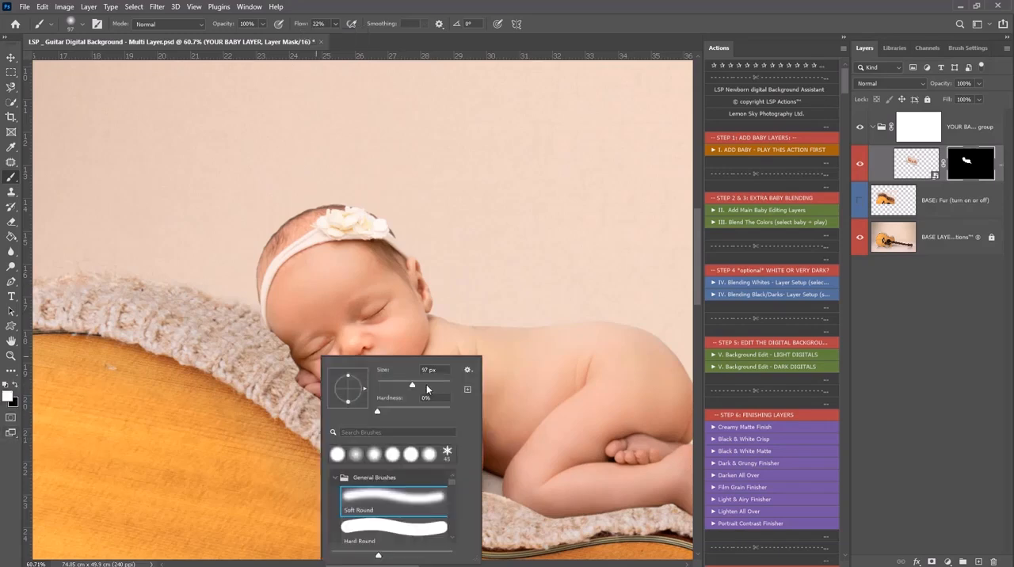
pyautogui.click(308, 365)
pyautogui.moveTo(274, 347)
pyautogui.mouseDown()
pyautogui.moveTo(328, 381)
pyautogui.moveTo(301, 379)
pyautogui.moveTo(409, 441)
pyautogui.mouseUp()
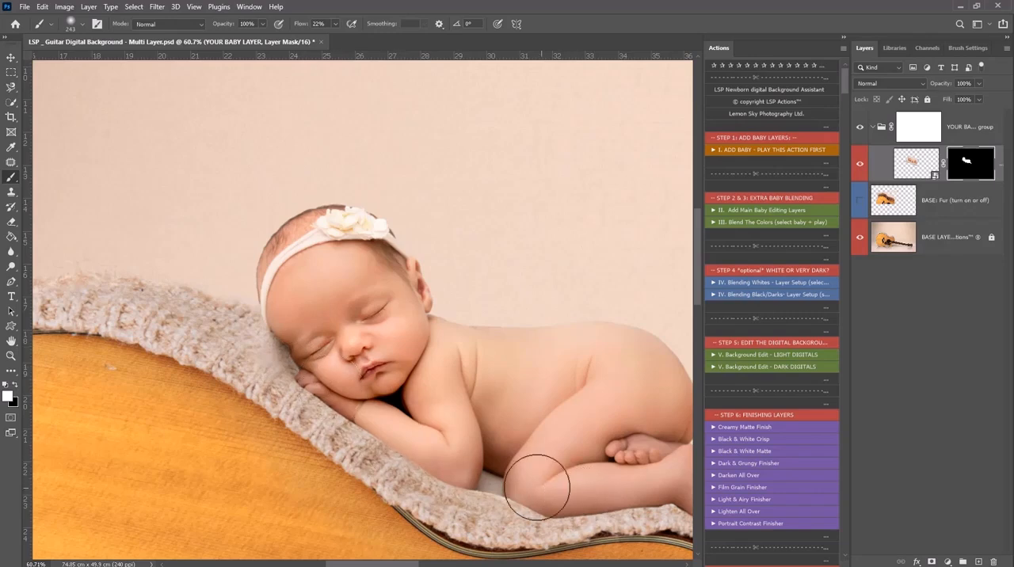
pyautogui.moveTo(593, 478); pyautogui.dragTo(362, 409)
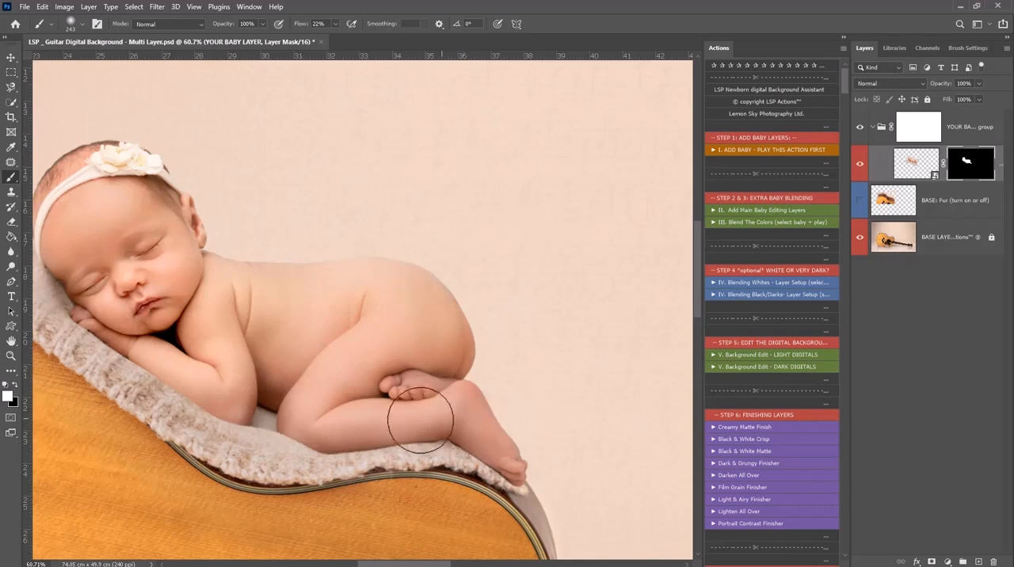
# Touch up the blanket blend beside the baby's legs and face with black and white, and undo the last two strokes
pyautogui.press('x')
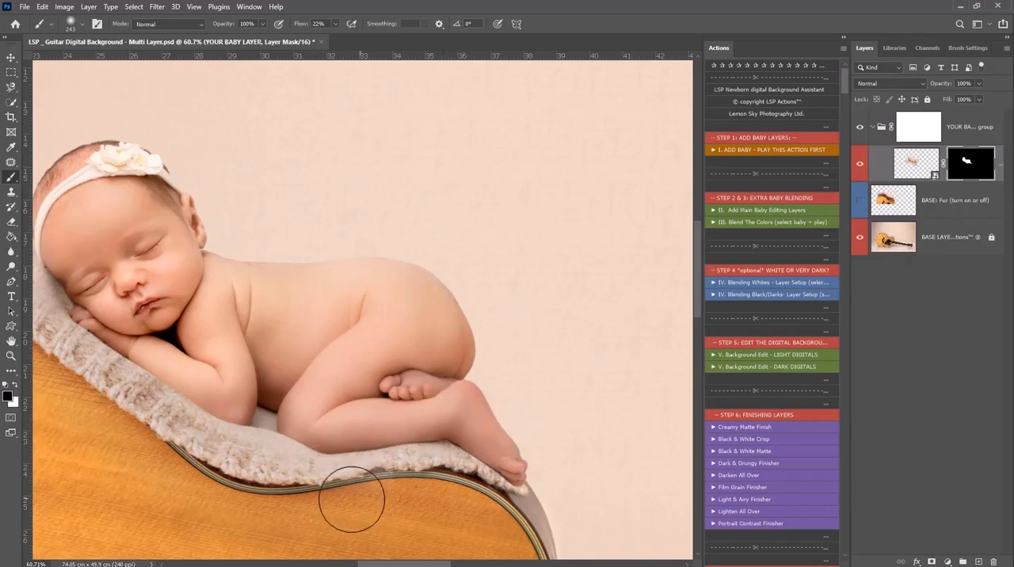
pyautogui.moveTo(485, 439); pyautogui.dragTo(489, 439)
pyautogui.moveTo(252, 385); pyautogui.dragTo(489, 439)
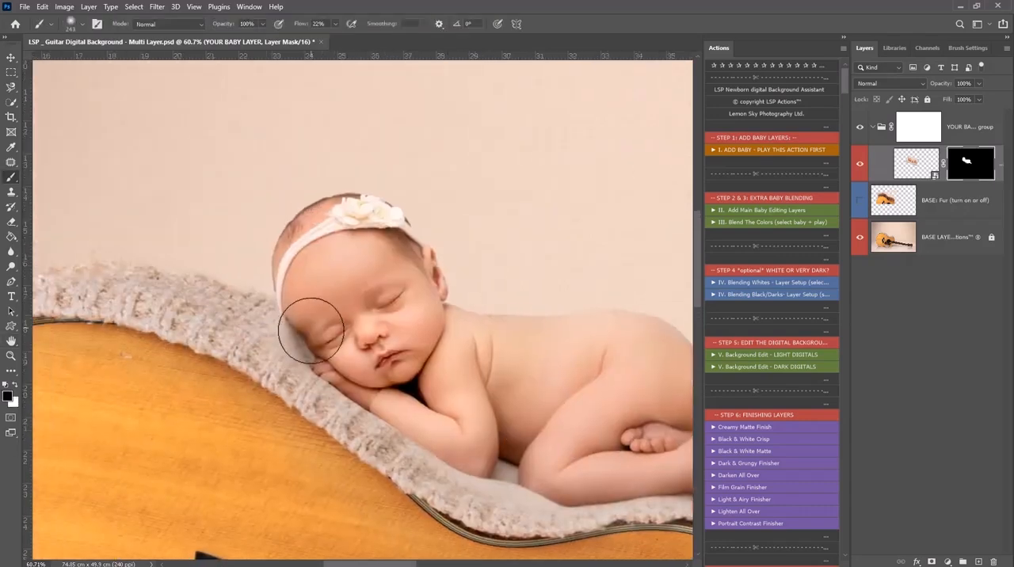
pyautogui.press('x')
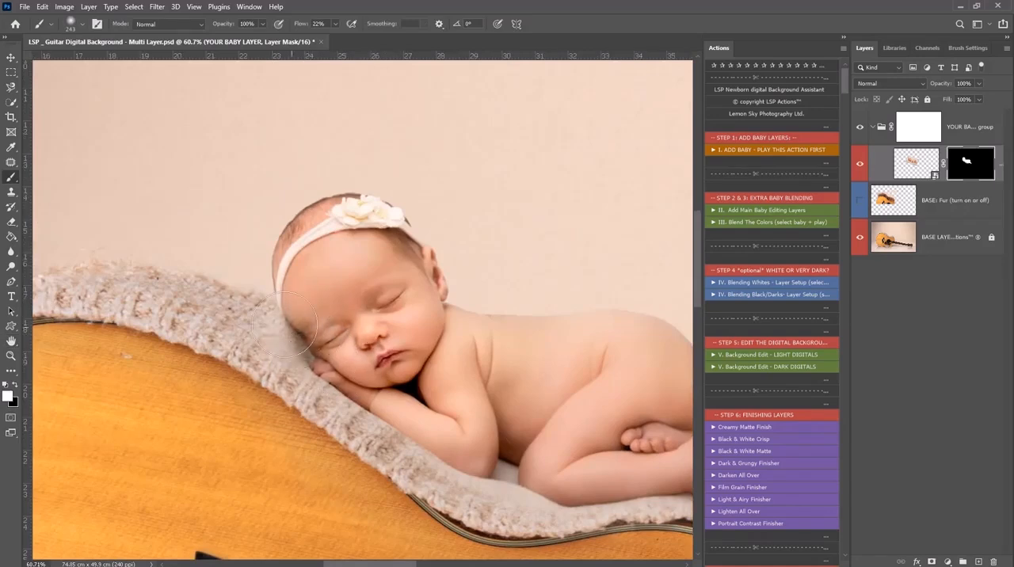
pyautogui.hotkey('ctrl', 'z')
pyautogui.hotkey('ctrl', 'z')
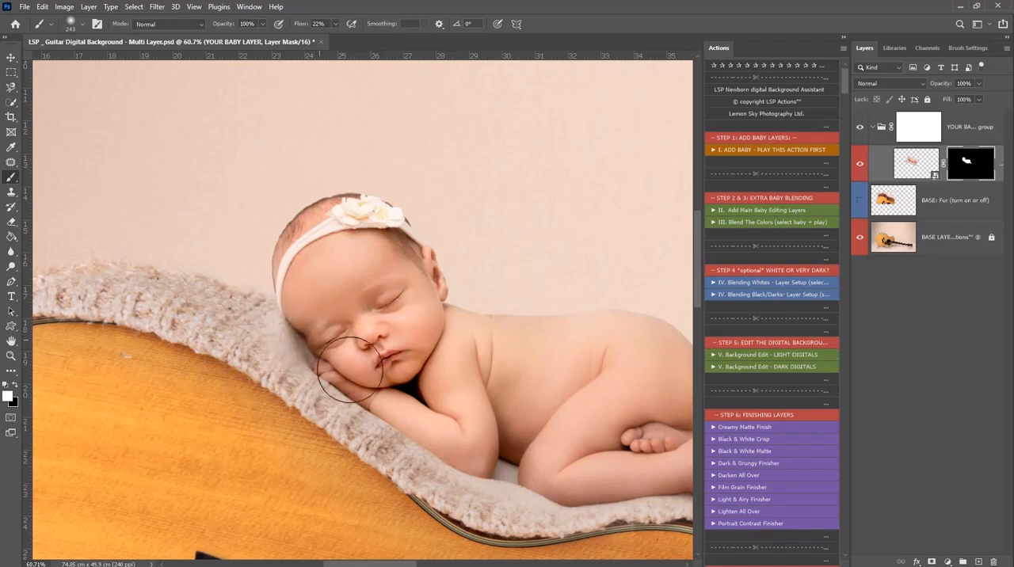
# Paint black on the mask with a soft 133 px brush to blend the blanket edge from the baby's head to the feet
pyautogui.press('z')
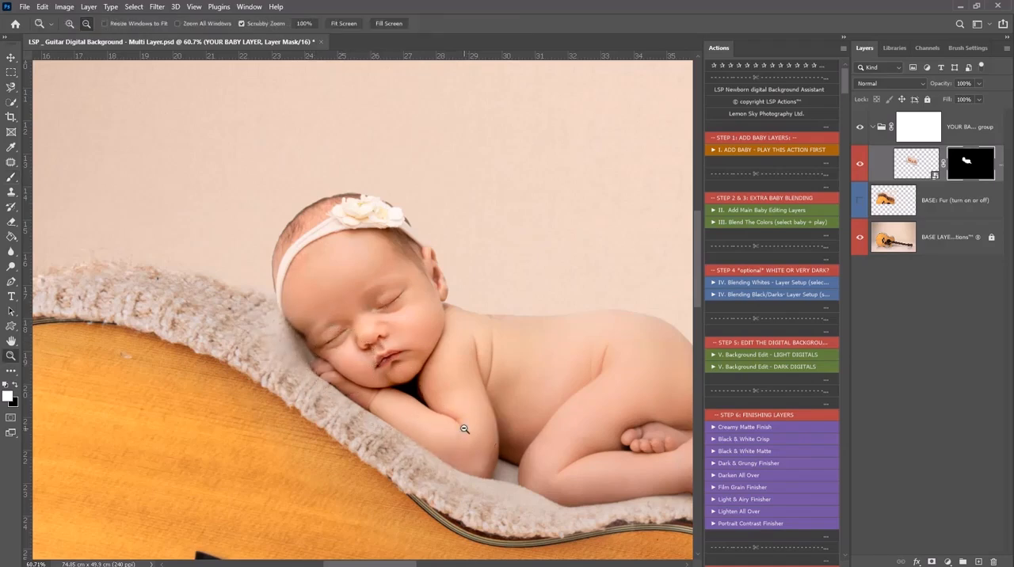
pyautogui.keyDown('alt'); pyautogui.click(464, 429); pyautogui.keyUp('alt')
pyautogui.keyDown('alt'); pyautogui.click(464, 428); pyautogui.keyUp('alt')
pyautogui.press('h')
pyautogui.moveTo(491, 340); pyautogui.dragTo(376, 332)
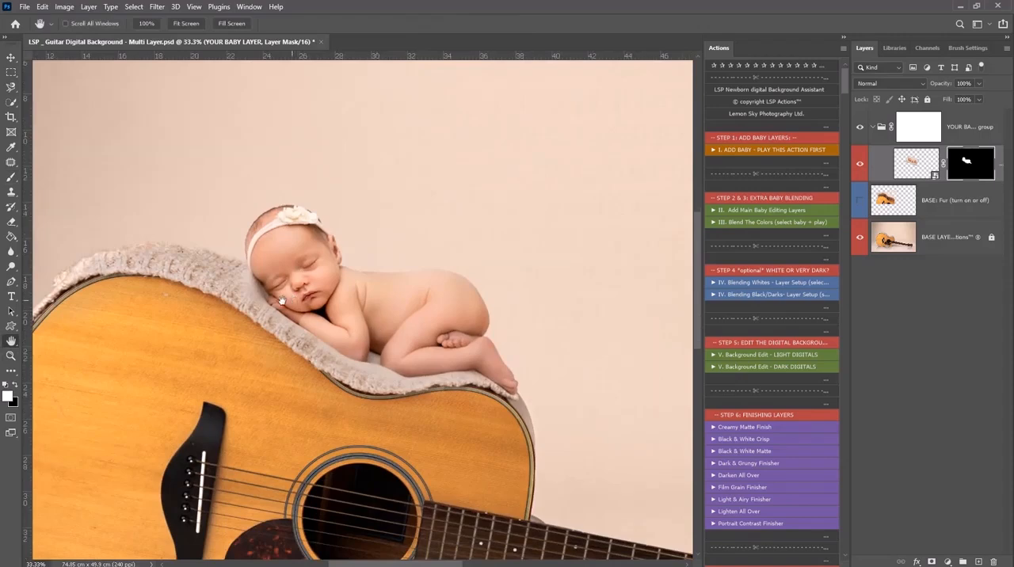
pyautogui.press('z')
pyautogui.moveTo(256, 287); pyautogui.dragTo(306, 294)
pyautogui.press('b')
pyautogui.rightClick(309, 303)
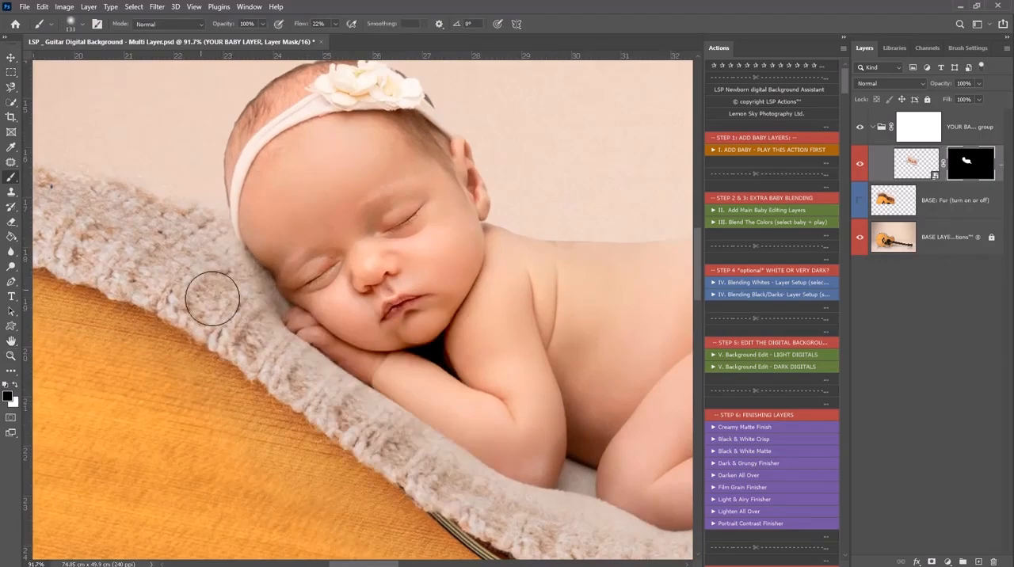
pyautogui.moveTo(387, 363); pyautogui.dragTo(261, 287)
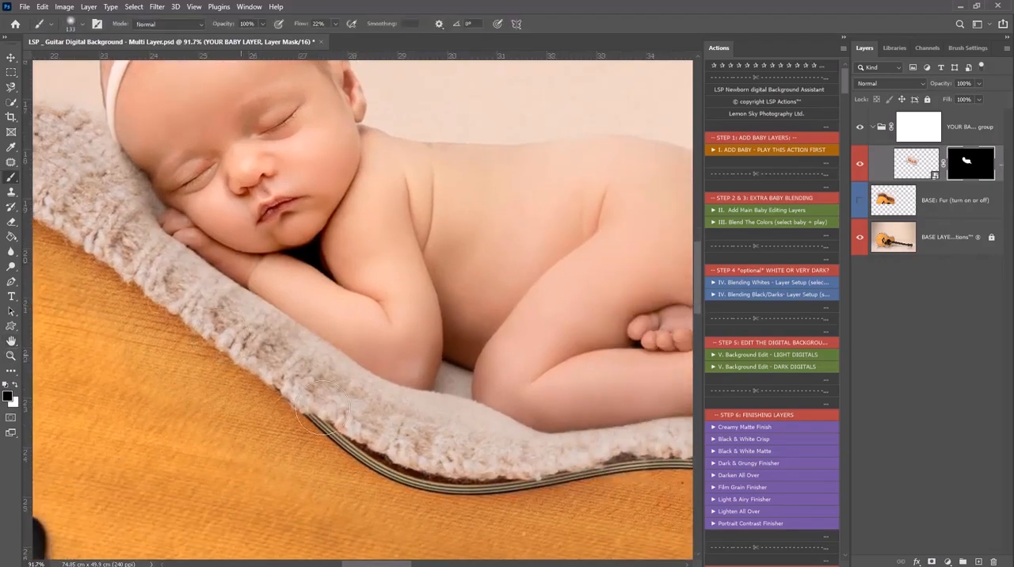
pyautogui.moveTo(583, 407); pyautogui.dragTo(306, 383)
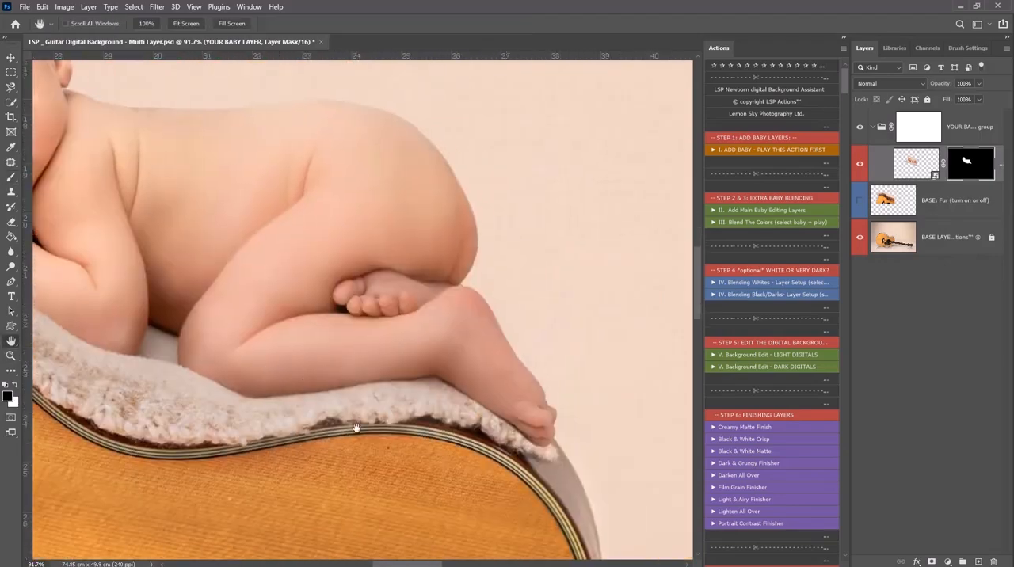
pyautogui.keyDown('alt'); pyautogui.click(296, 319); pyautogui.keyUp('alt')
pyautogui.keyDown('alt'); pyautogui.click(293, 319); pyautogui.keyUp('alt')
pyautogui.keyDown('alt'); pyautogui.click(290, 318); pyautogui.keyUp('alt')
# Paint white on the mask with a soft 36 px brush to restore the edge of the baby's headband beside the blanket
pyautogui.moveTo(260, 267)
pyautogui.mouseDown()
pyautogui.moveTo(327, 278)
pyautogui.moveTo(317, 287)
pyautogui.mouseUp()
pyautogui.keyDown('ctrl'); pyautogui.click(308, 286); pyautogui.keyUp('ctrl')
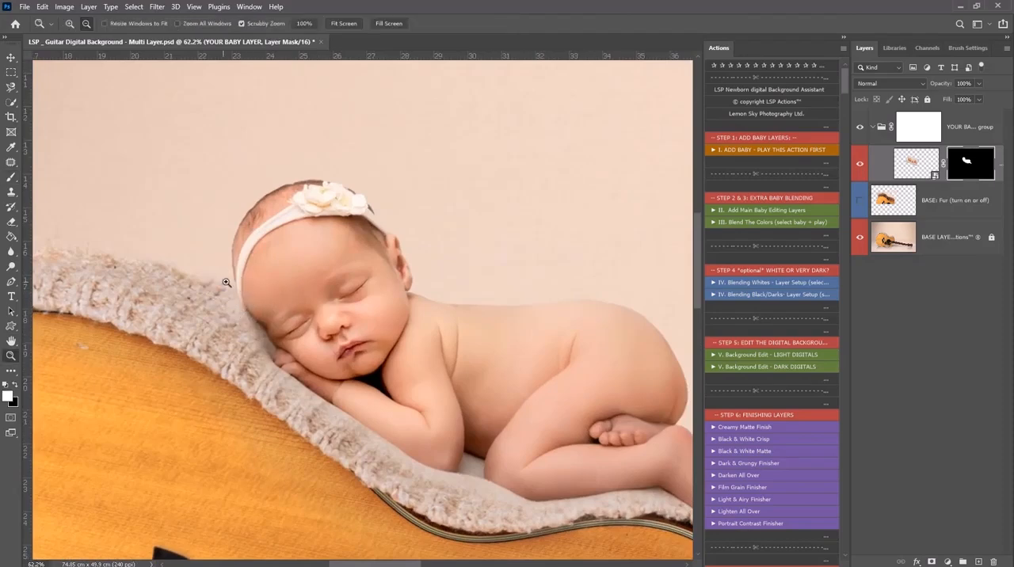
pyautogui.moveTo(239, 290); pyautogui.dragTo(269, 295)
pyautogui.rightClick(269, 295)
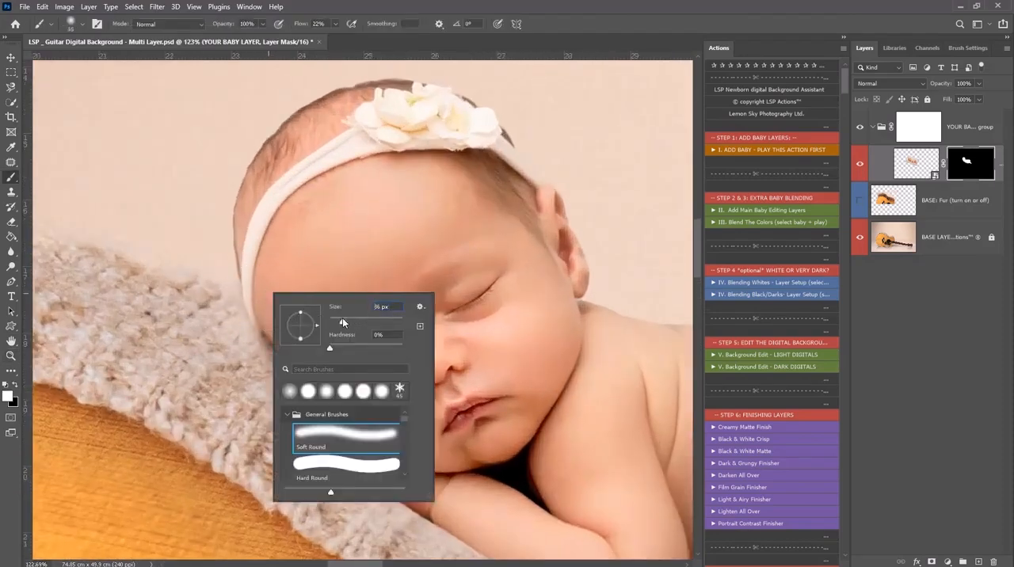
pyautogui.click(211, 270)
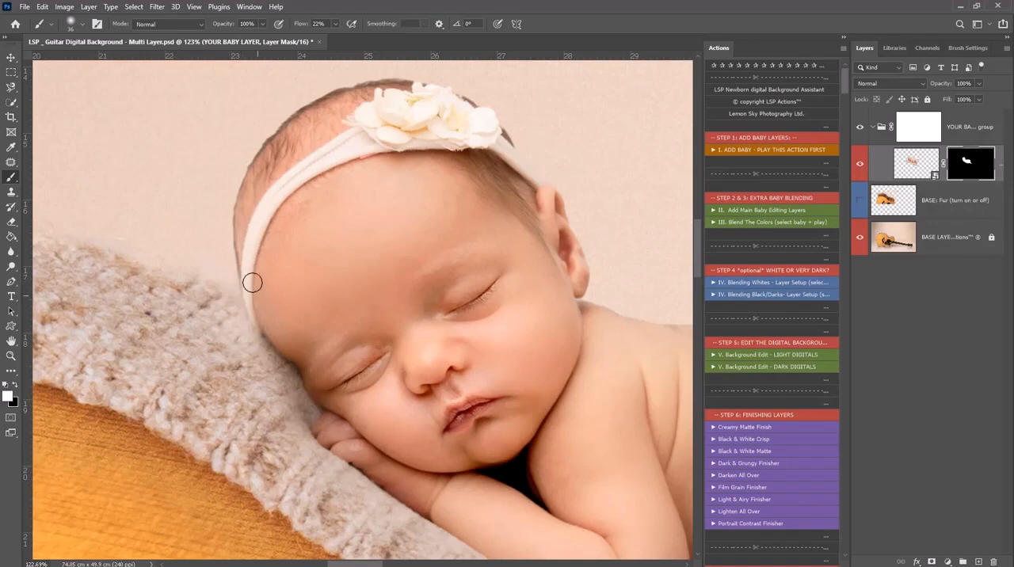
# Restore the missing edge along the curve of the baby's bottom on the mask with a 36 px white brush
pyautogui.press('z')
pyautogui.keyDown('alt'); pyautogui.click(319, 278); pyautogui.keyUp('alt')
pyautogui.keyDown('alt'); pyautogui.click(319, 278); pyautogui.keyUp('alt')
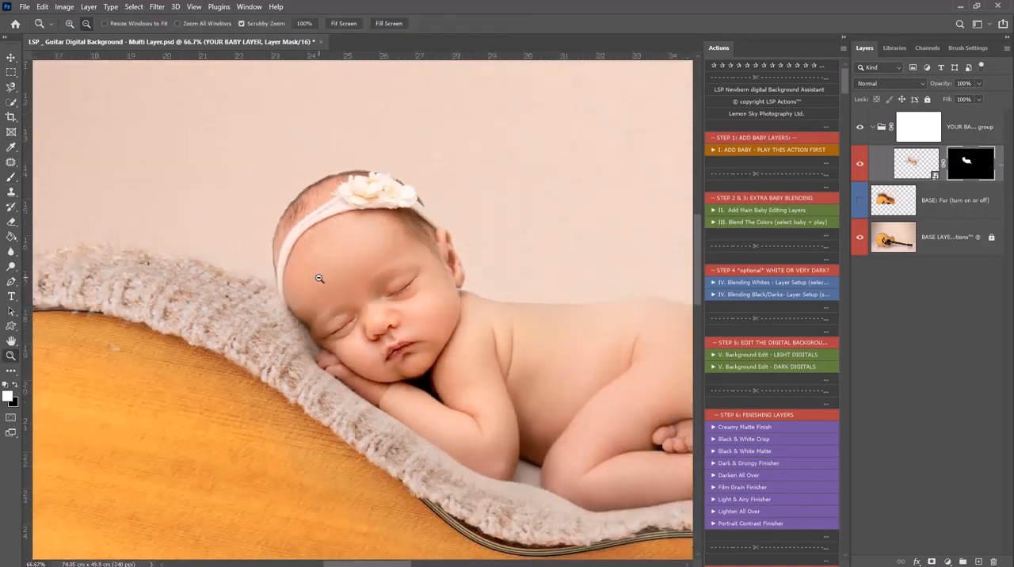
pyautogui.keyDown('alt'); pyautogui.click(319, 278); pyautogui.keyUp('alt')
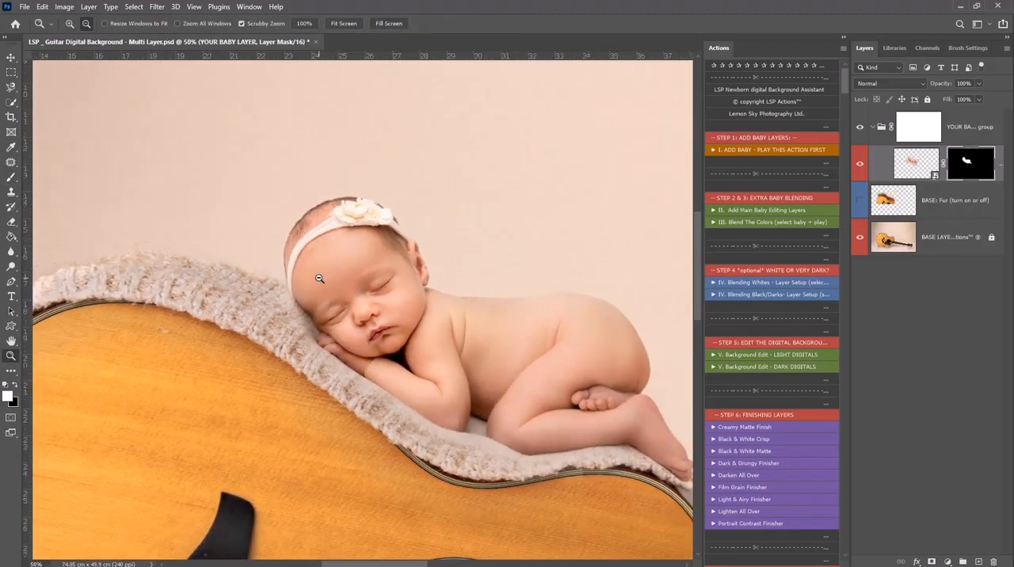
pyautogui.keyDown('alt'); pyautogui.click(319, 278); pyautogui.keyUp('alt')
pyautogui.moveTo(554, 312); pyautogui.dragTo(574, 336)
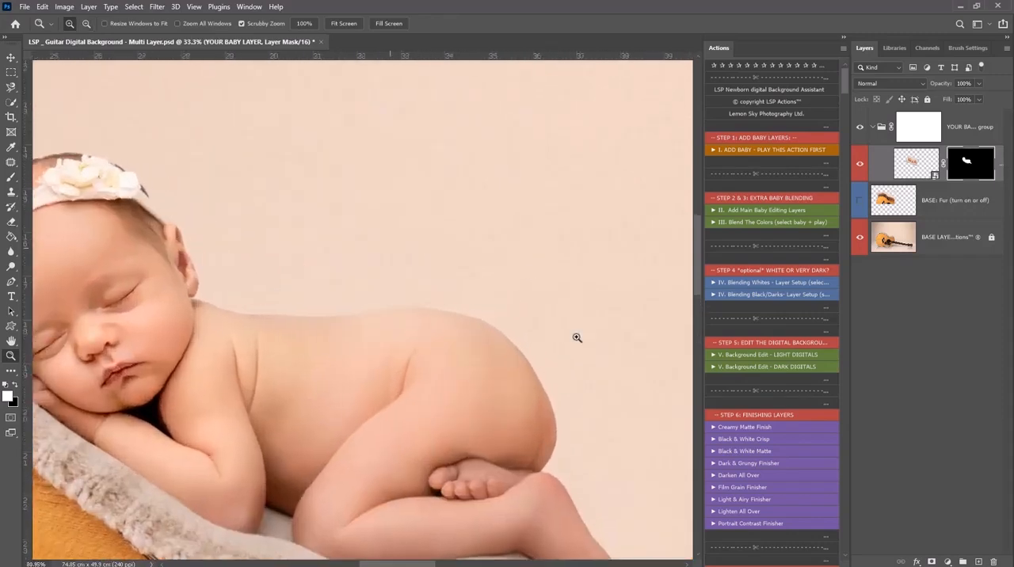
pyautogui.moveTo(487, 322); pyautogui.dragTo(481, 344)
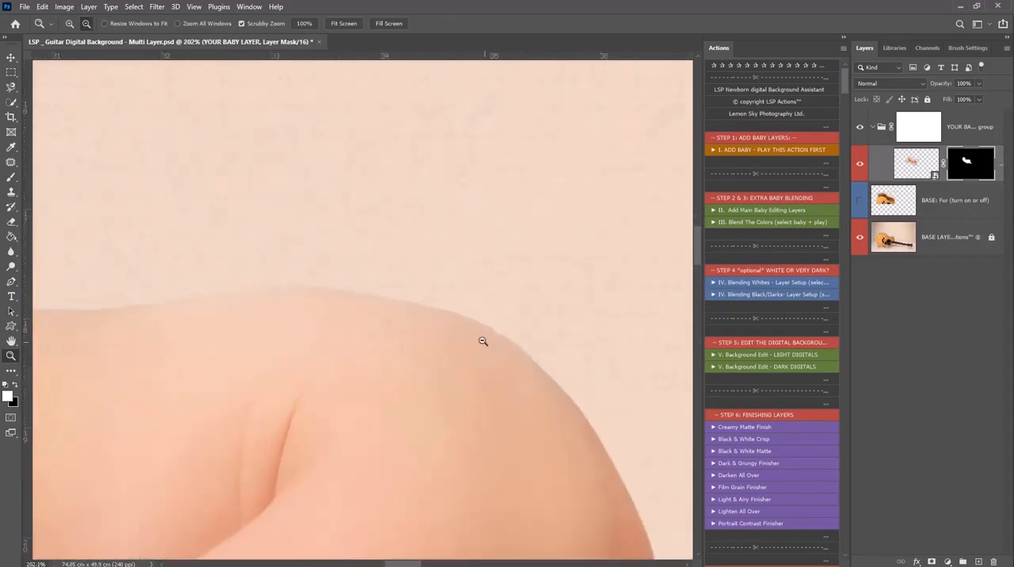
pyautogui.press('b')
pyautogui.rightClick(487, 341)
pyautogui.moveTo(612, 396); pyautogui.dragTo(610, 396)
pyautogui.click(461, 351)
pyautogui.press('x')
pyautogui.press('x')
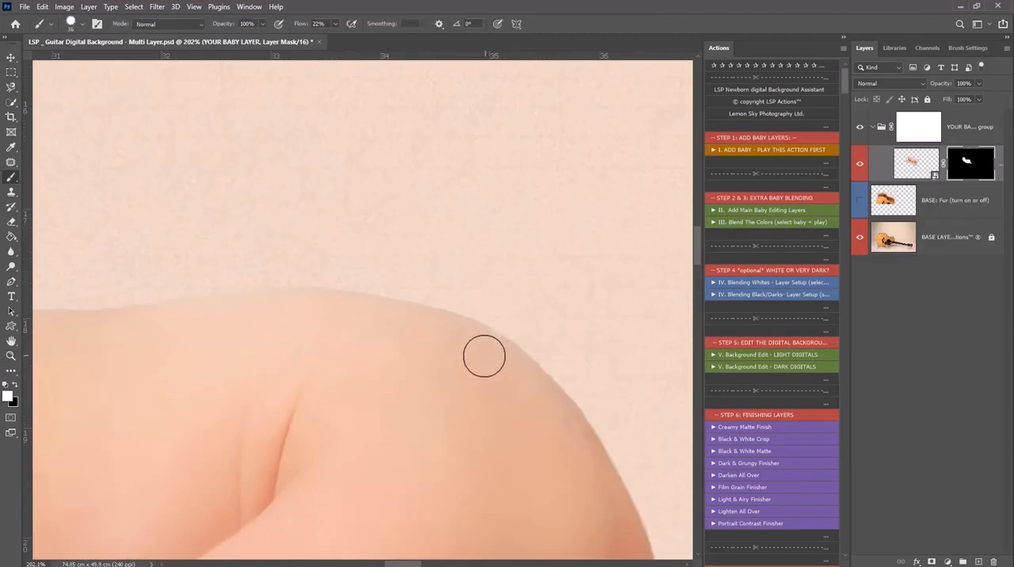
# Examine the blended baby within the whole guitar background
pyautogui.press('z')
pyautogui.keyDown('alt'); pyautogui.click(322, 374); pyautogui.keyUp('alt')
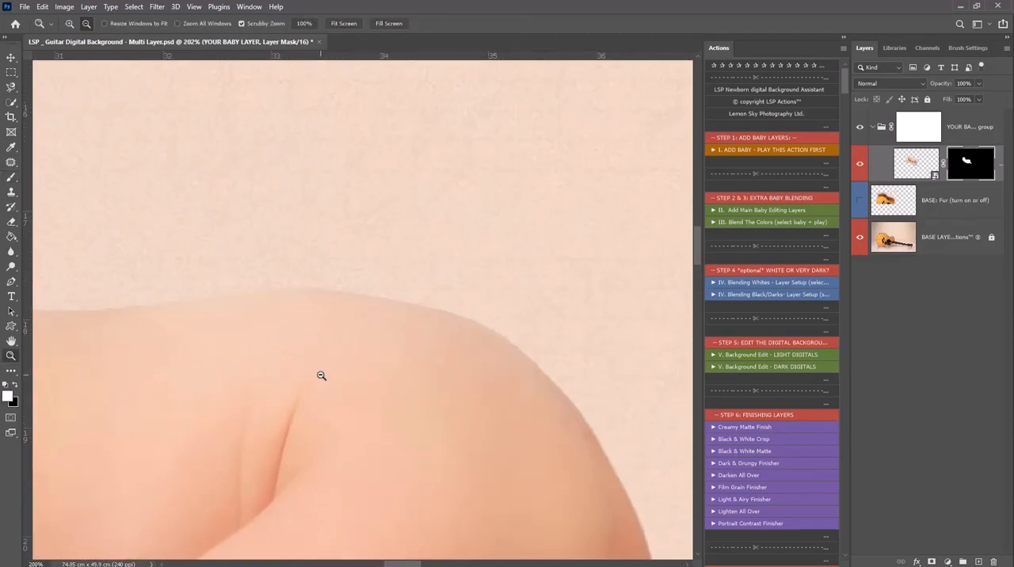
pyautogui.keyDown('alt'); pyautogui.click(321, 374); pyautogui.keyUp('alt')
pyautogui.keyDown('alt'); pyautogui.click(237, 351); pyautogui.keyUp('alt')
pyautogui.keyDown('alt'); pyautogui.click(236, 350); pyautogui.keyUp('alt')
pyautogui.keyDown('alt'); pyautogui.click(236, 350); pyautogui.keyUp('alt')
pyautogui.keyDown('alt'); pyautogui.click(236, 350); pyautogui.keyUp('alt')
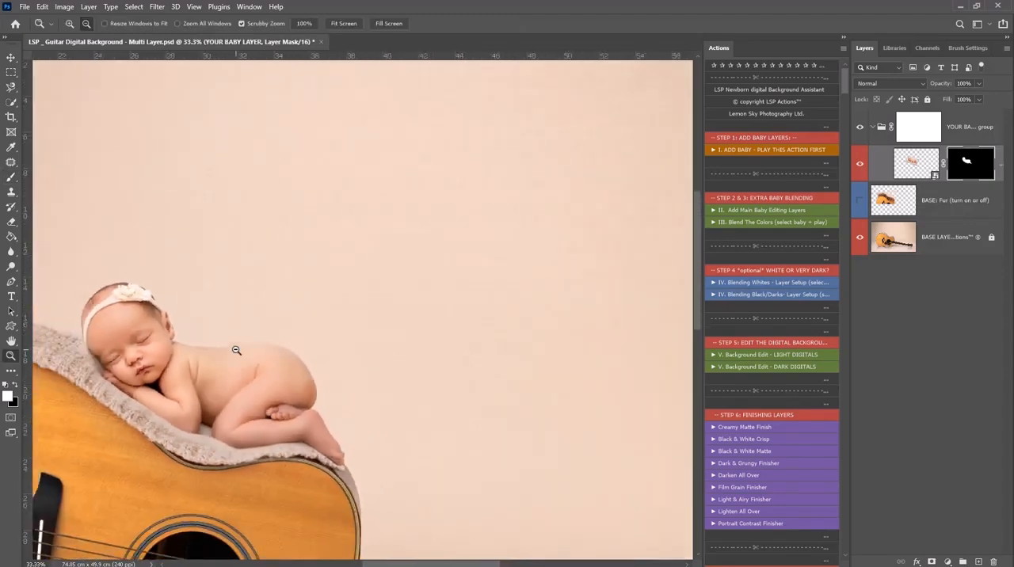
pyautogui.keyDown('alt'); pyautogui.click(236, 350); pyautogui.keyUp('alt')
pyautogui.keyDown('alt'); pyautogui.click(236, 350); pyautogui.keyUp('alt')
pyautogui.moveTo(367, 326); pyautogui.dragTo(361, 325)
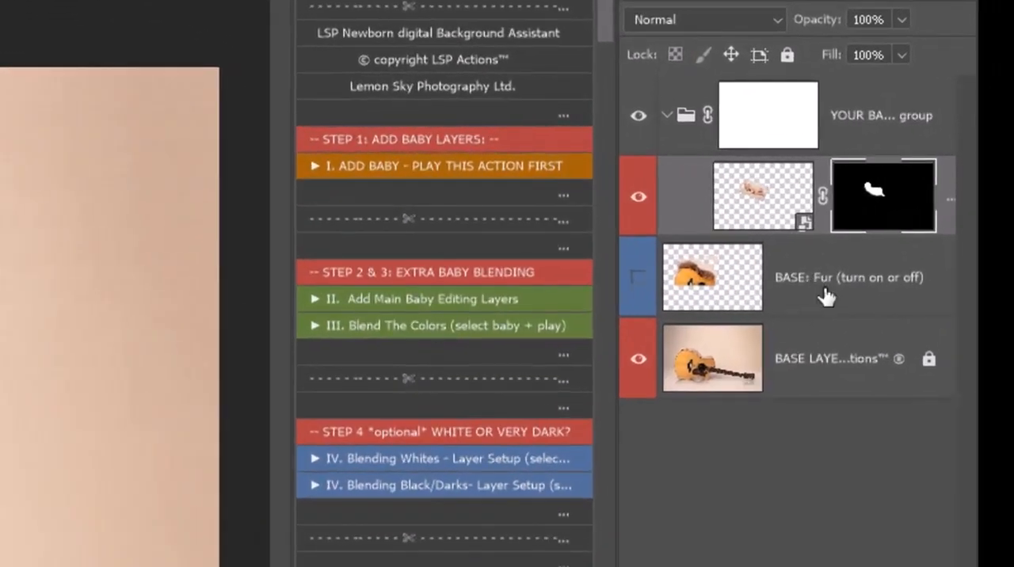
# Add a Levels adjustment directly beneath the baby layer with black input 41, midtones 0.42 and white output 200, and invert its mask to black
pyautogui.click(826, 296)
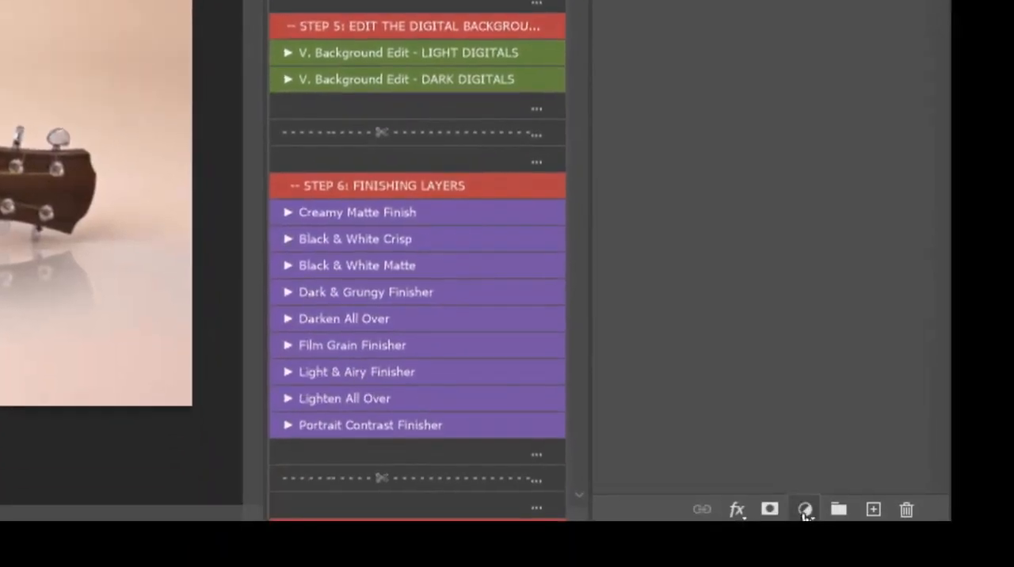
pyautogui.click(804, 509)
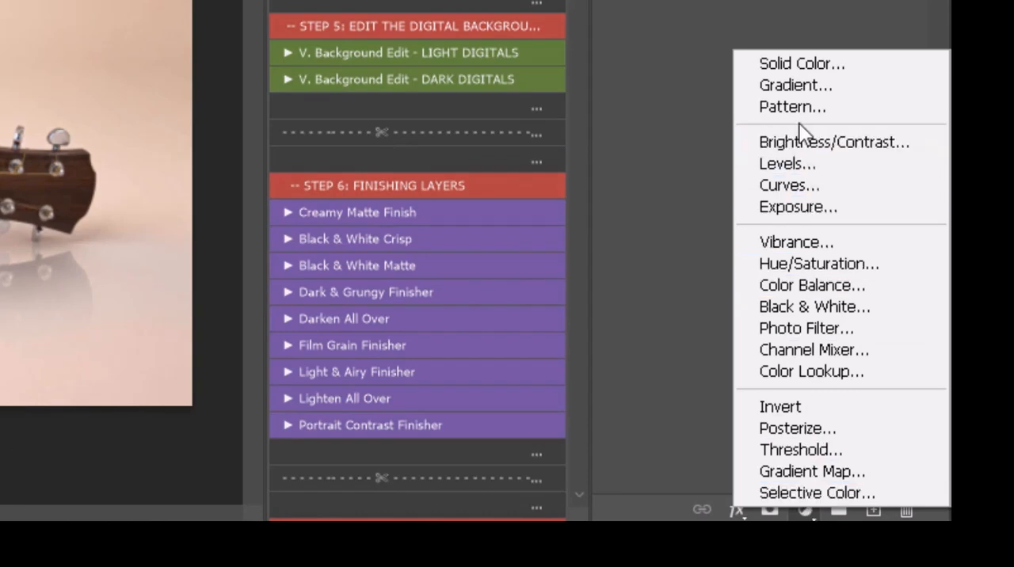
pyautogui.click(793, 167)
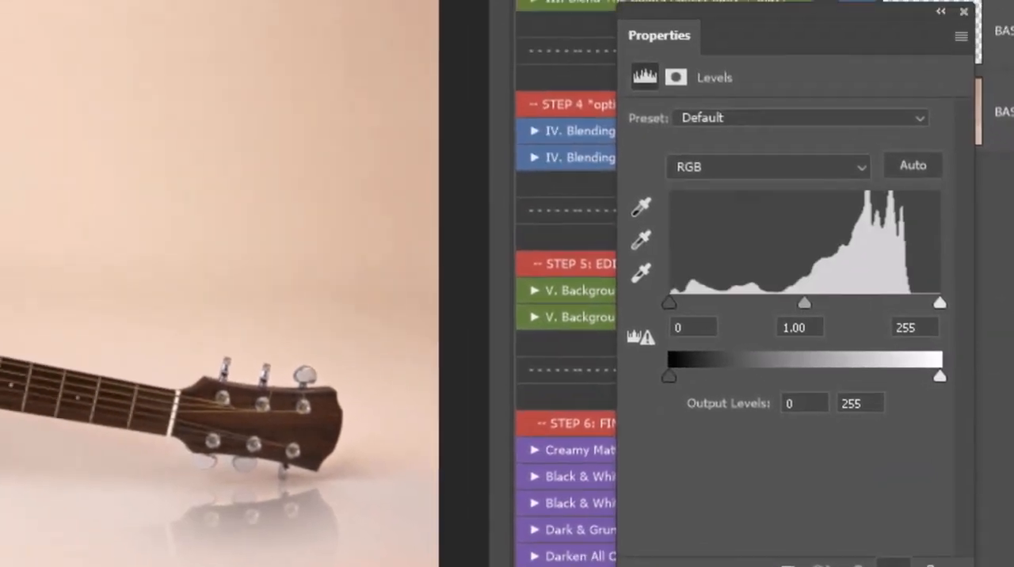
pyautogui.moveTo(805, 304); pyautogui.dragTo(853, 334)
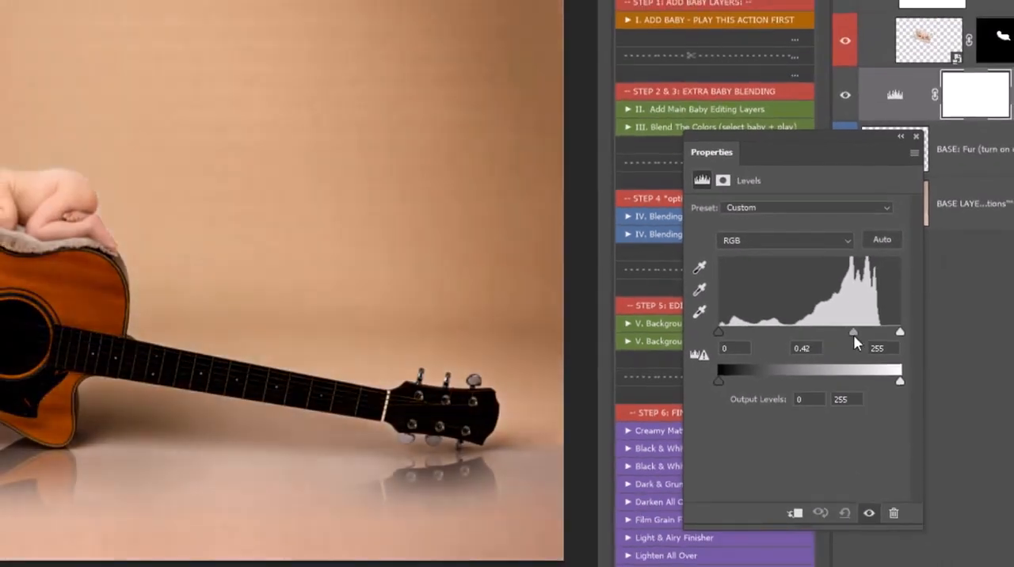
pyautogui.moveTo(898, 384); pyautogui.dragTo(865, 382)
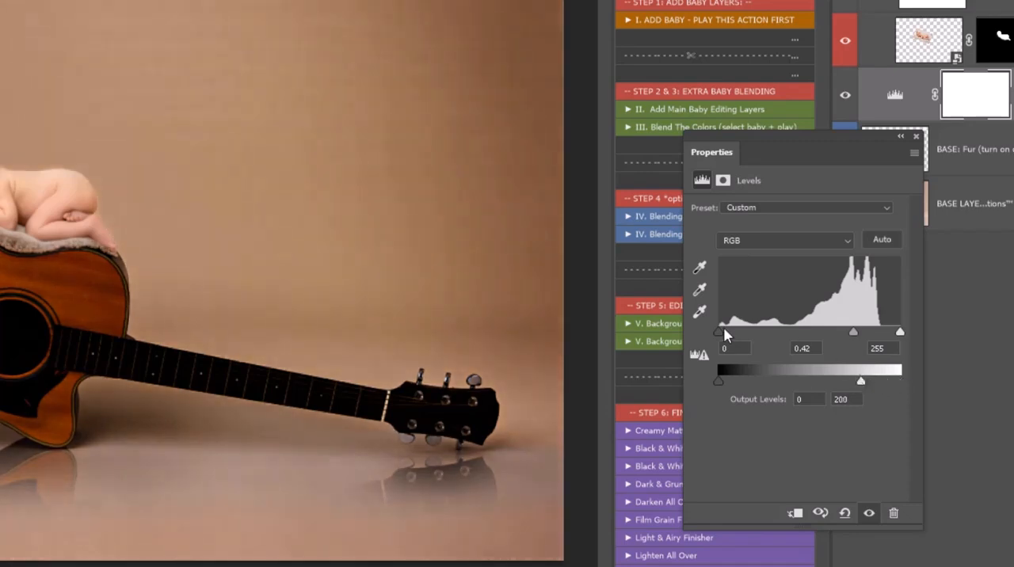
pyautogui.moveTo(721, 332); pyautogui.dragTo(748, 333)
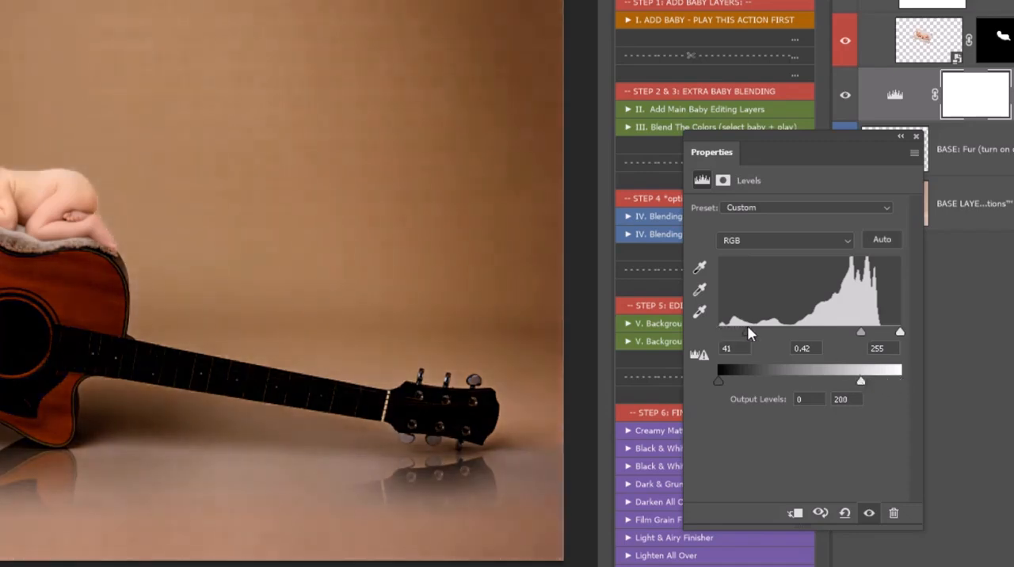
pyautogui.click(971, 97)
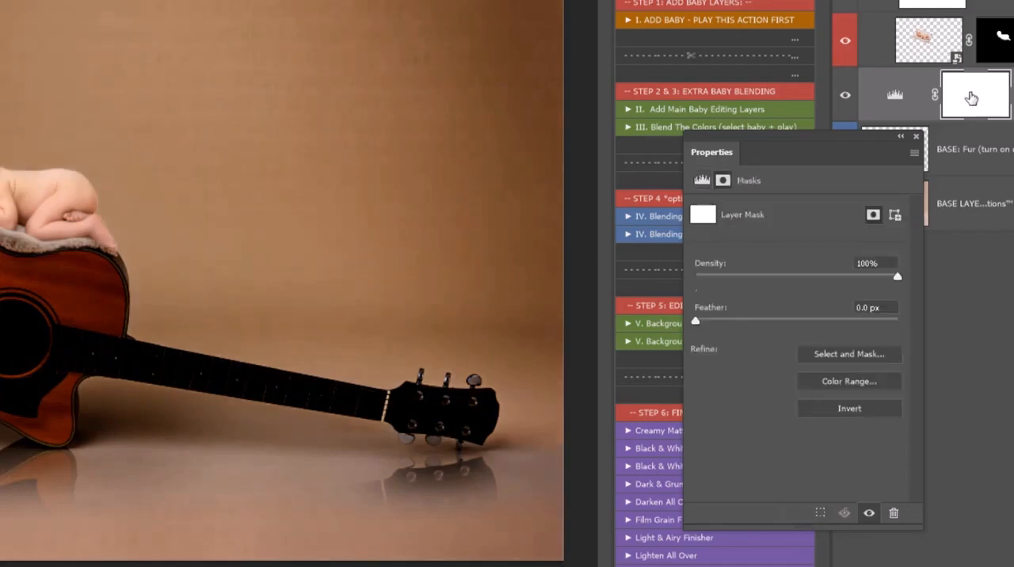
pyautogui.hotkey('ctrl', 'i')
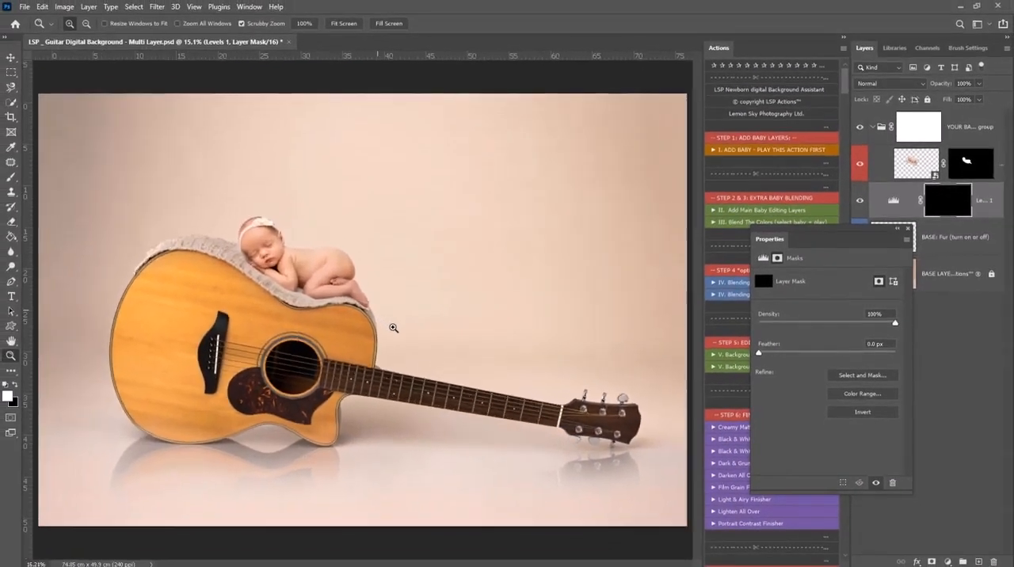
# Paint white on the Levels mask with a soft 83 px brush at 15% flow to shade the blanket under the baby's foot
pyautogui.moveTo(392, 327); pyautogui.dragTo(455, 395)
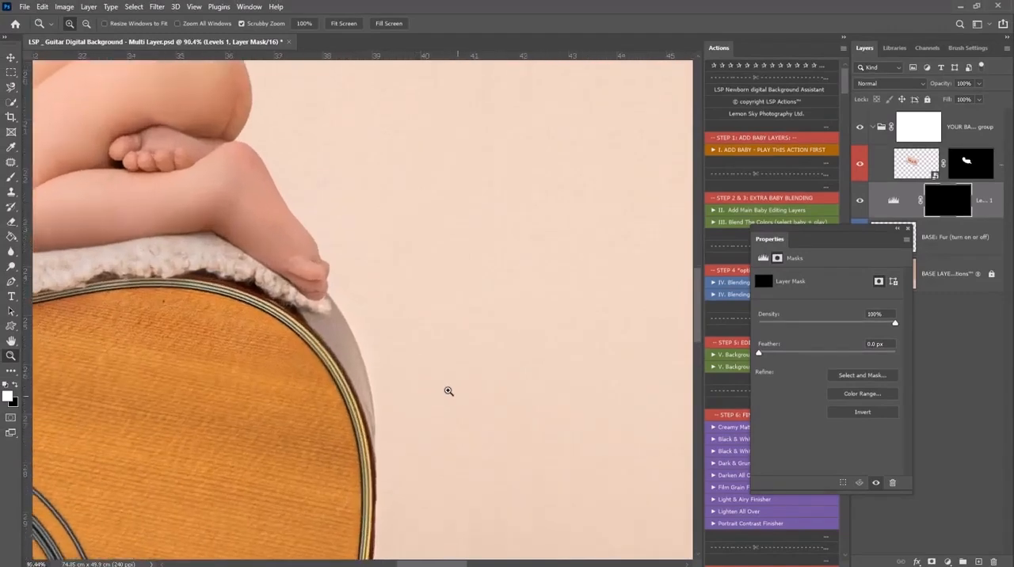
pyautogui.press('b')
pyautogui.rightClick(350, 343)
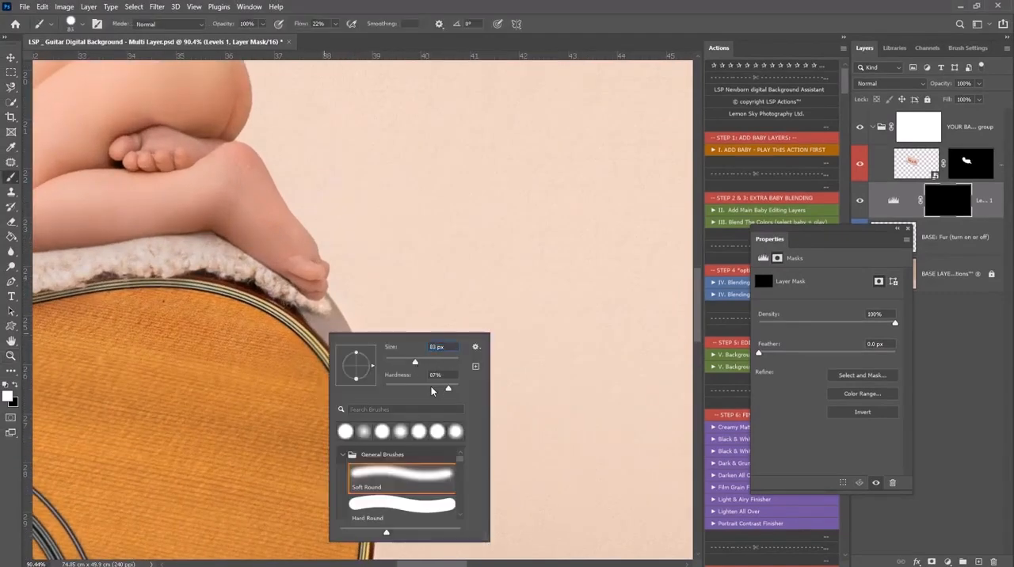
pyautogui.click(334, 25)
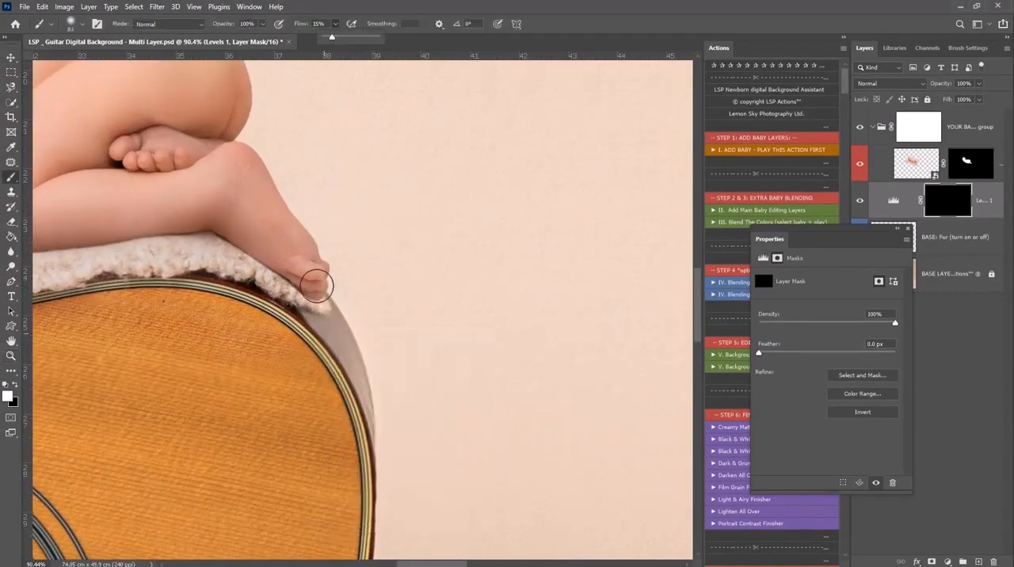
pyautogui.moveTo(310, 294)
pyautogui.mouseDown()
pyautogui.moveTo(349, 357)
pyautogui.moveTo(303, 310)
pyautogui.moveTo(336, 377)
pyautogui.mouseUp()
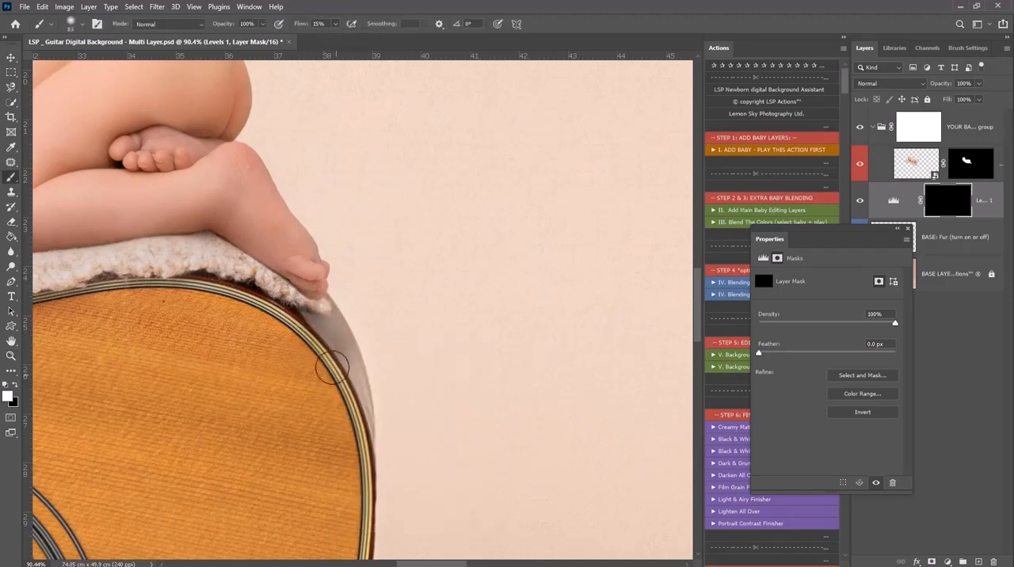
pyautogui.moveTo(309, 290)
pyautogui.mouseDown()
pyautogui.moveTo(320, 329)
pyautogui.moveTo(307, 301)
pyautogui.mouseUp()
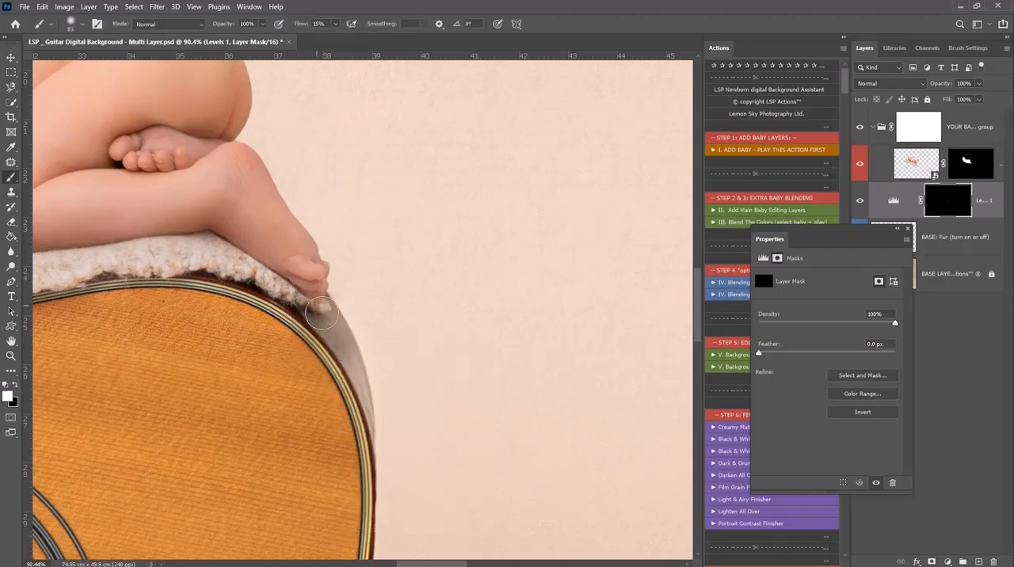
# Add a second Levels adjustment above the baby layer and clip it to that layer
pyautogui.click(916, 162)
pyautogui.click(945, 562)
pyautogui.click(942, 409)
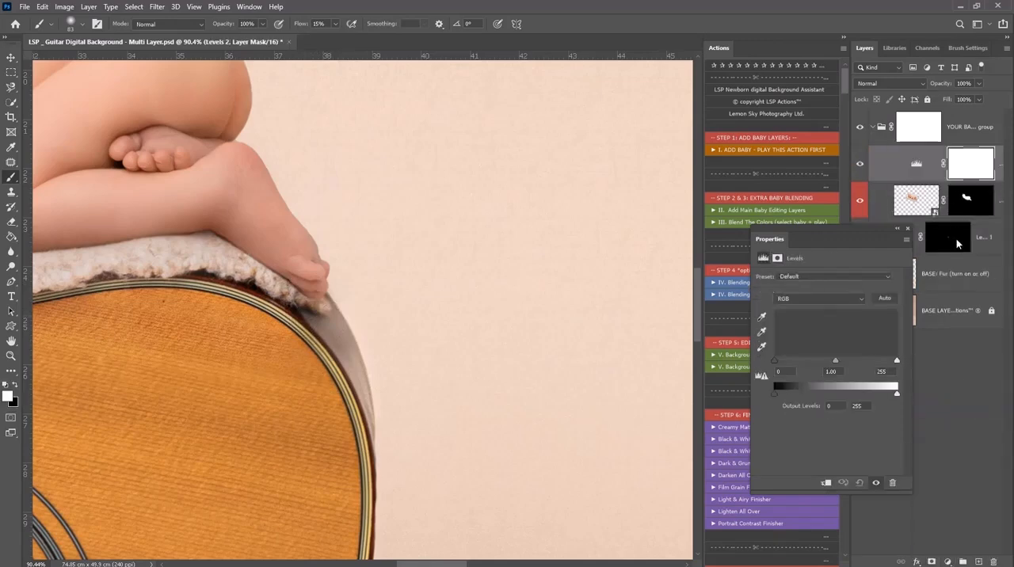
pyautogui.rightClick(901, 173)
pyautogui.click(1005, 153)
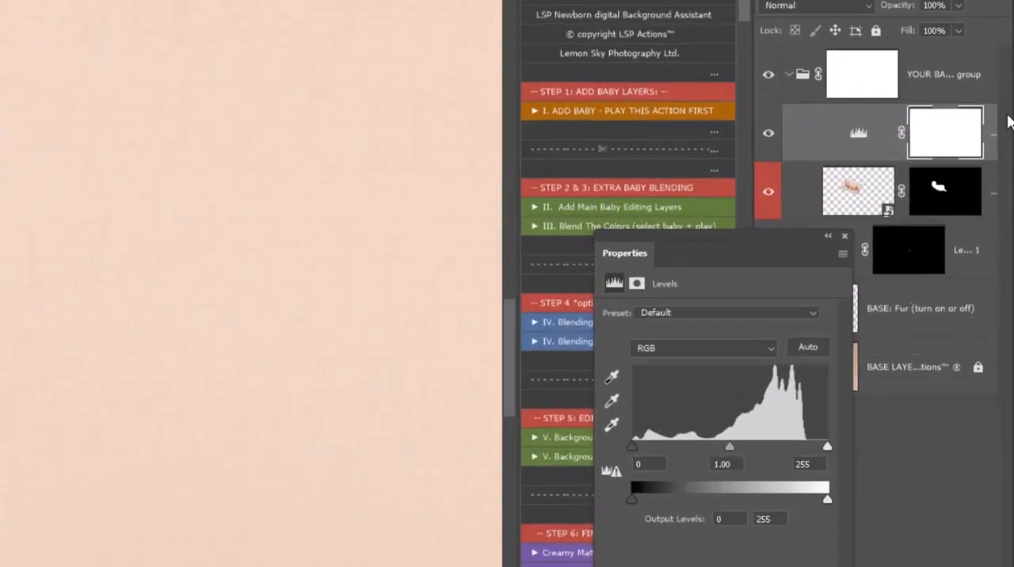
pyautogui.rightClick(994, 125)
pyautogui.click(895, 347)
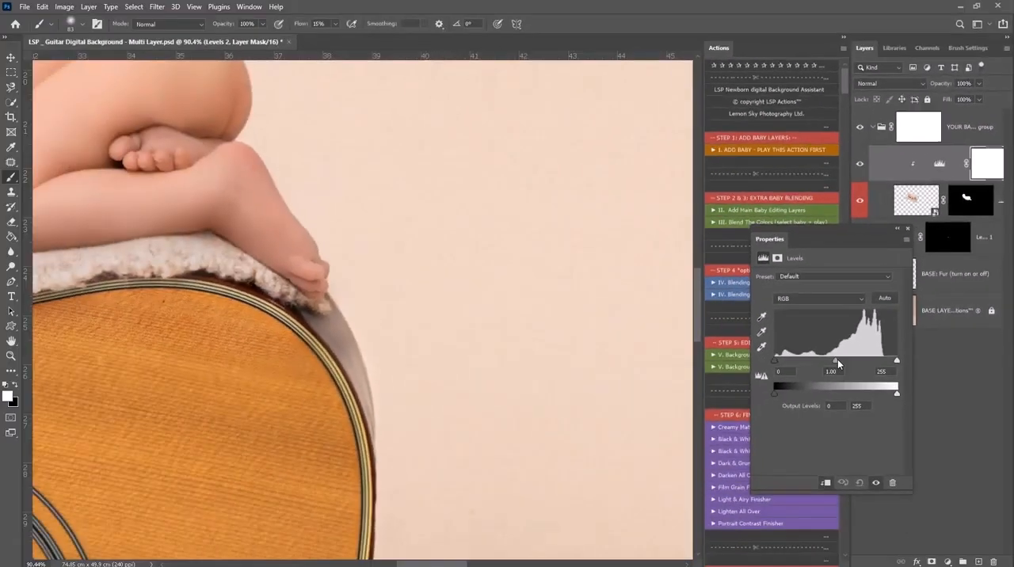
# Darken the clipped Levels adjustment's midtones to 0.61 and invert its mask to black
pyautogui.moveTo(837, 359); pyautogui.dragTo(857, 360)
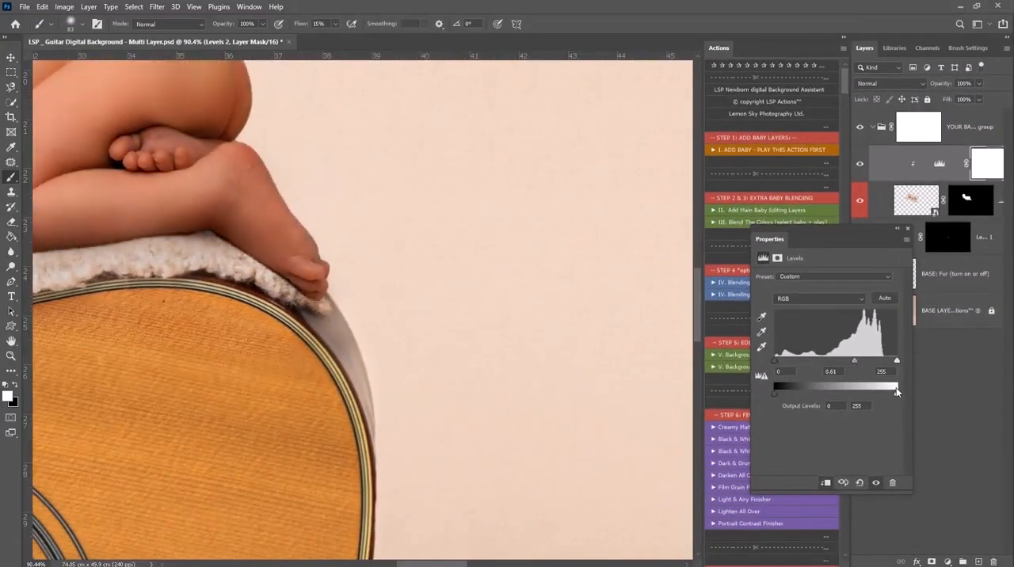
pyautogui.click(982, 179)
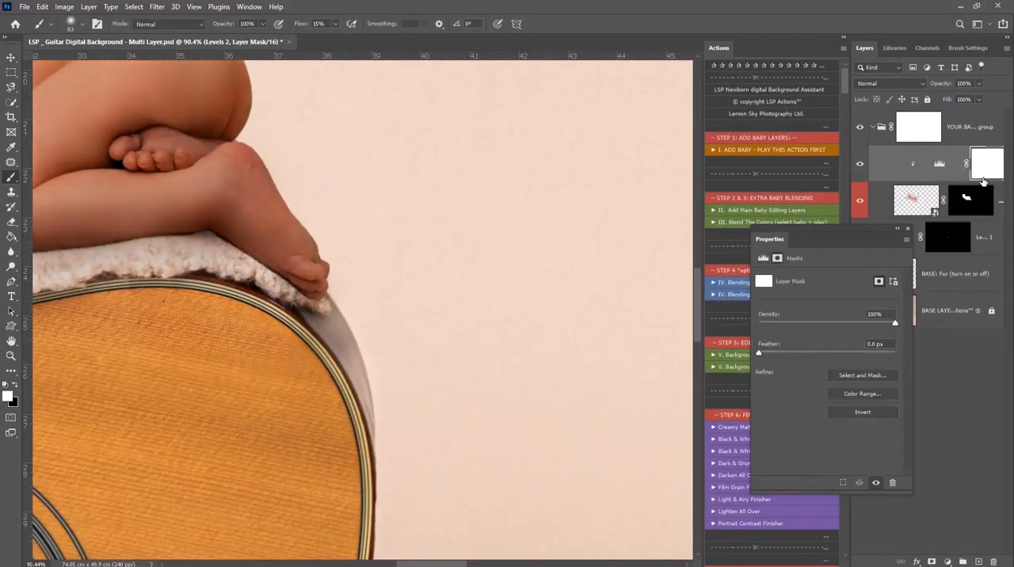
pyautogui.hotkey('ctrl', 'i')
# Paint white on the clipped Levels mask with a soft 432 px brush to shade the baby's underside from the feet to the arm
pyautogui.press('z')
pyautogui.keyDown('alt'); pyautogui.click(279, 249); pyautogui.keyUp('alt')
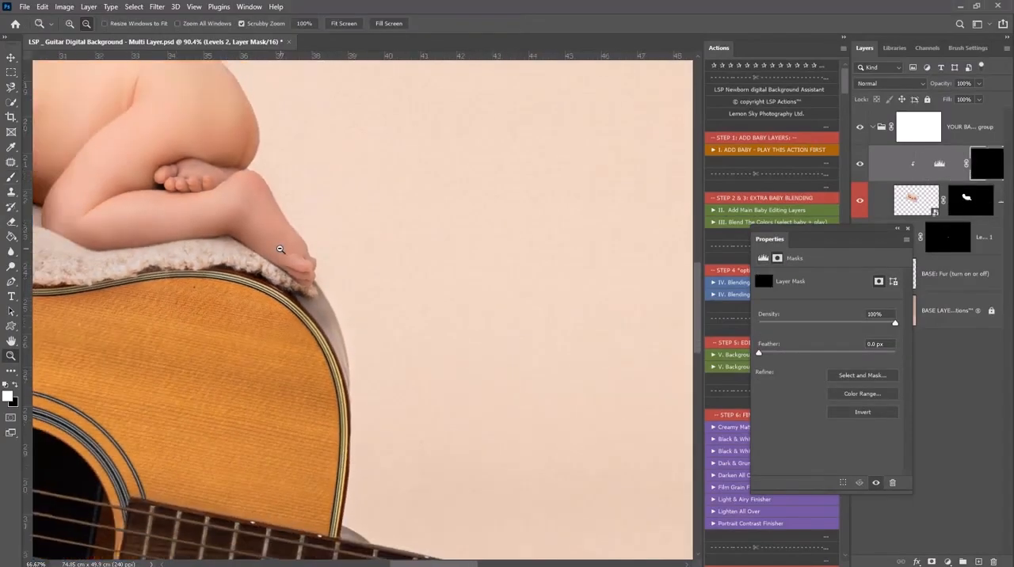
pyautogui.keyDown('alt'); pyautogui.click(278, 250); pyautogui.keyUp('alt')
pyautogui.keyDown('alt'); pyautogui.click(279, 250); pyautogui.keyUp('alt')
pyautogui.press('b')
pyautogui.rightClick(357, 283)
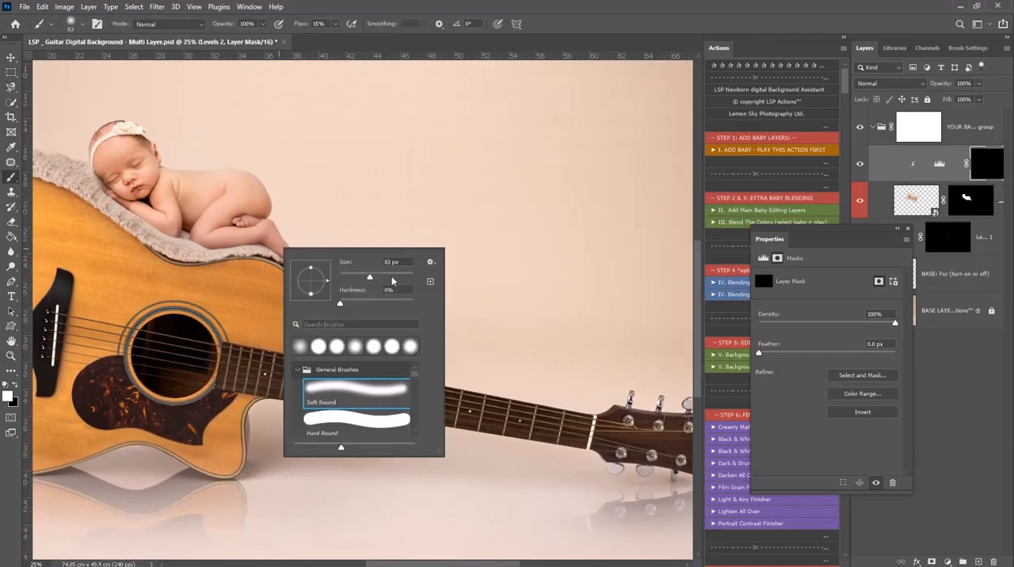
pyautogui.click(993, 171)
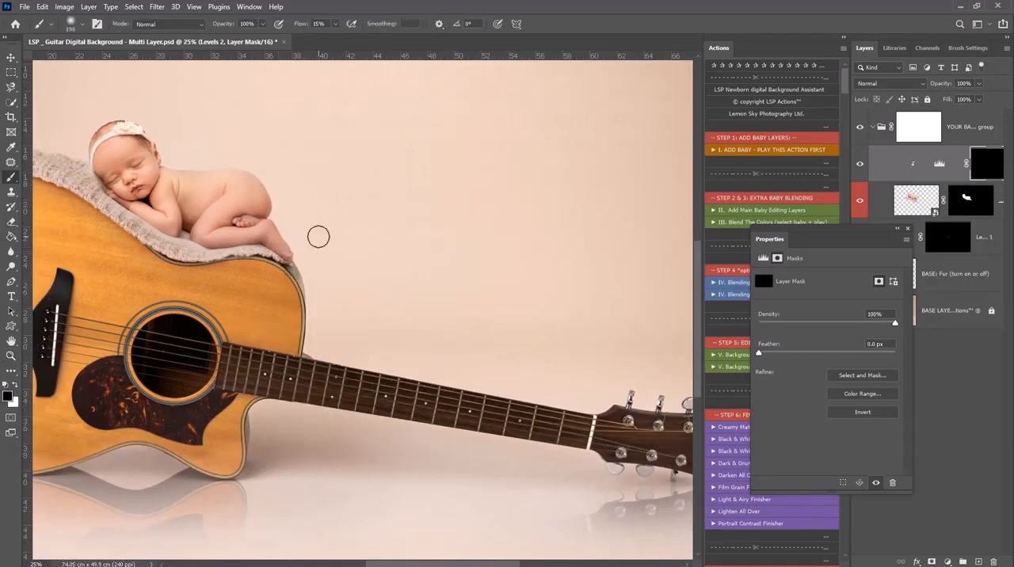
pyautogui.rightClick(319, 237)
pyautogui.click(443, 266)
pyautogui.click(986, 164)
pyautogui.press('x')
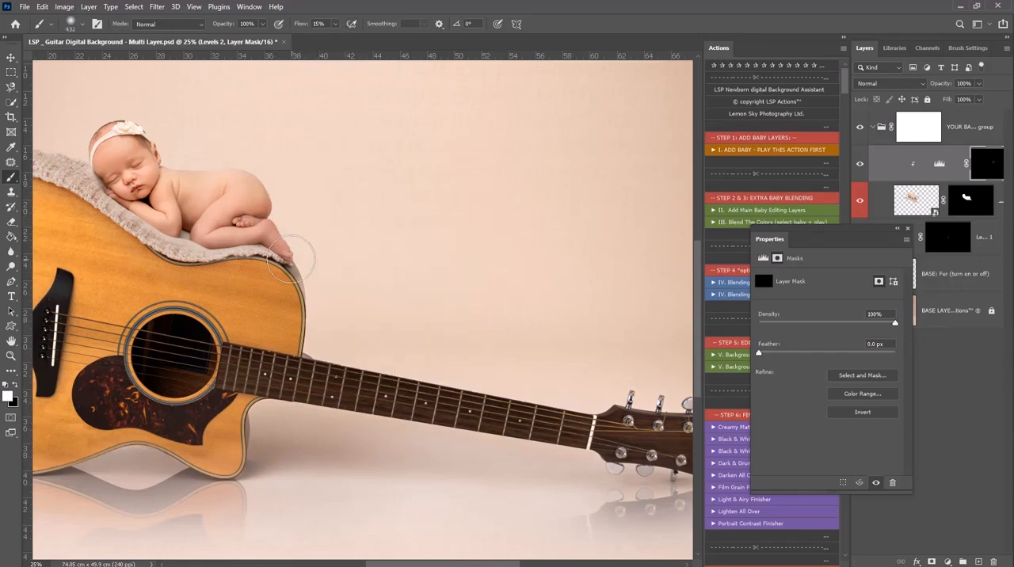
pyautogui.moveTo(242, 255)
pyautogui.mouseDown()
pyautogui.moveTo(214, 253)
pyautogui.moveTo(236, 203)
pyautogui.moveTo(251, 203)
pyautogui.moveTo(183, 241)
pyautogui.mouseUp()
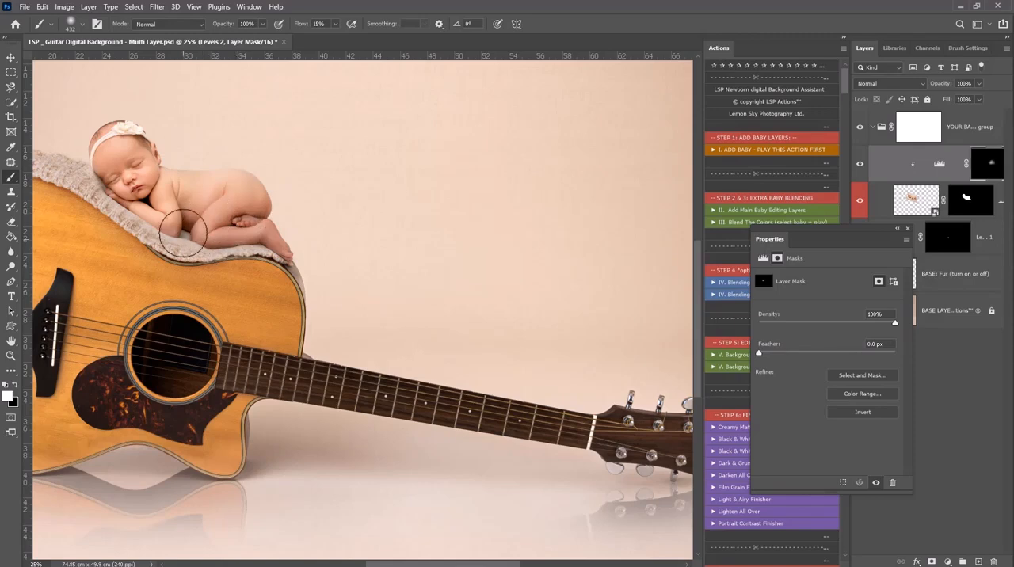
# Delete both manually added Levels adjustment layers, leaving the baby layer selected
pyautogui.press('z')
pyautogui.keyDown('alt'); pyautogui.click(574, 220); pyautogui.keyUp('alt')
pyautogui.keyDown('alt'); pyautogui.click(575, 220); pyautogui.keyUp('alt')
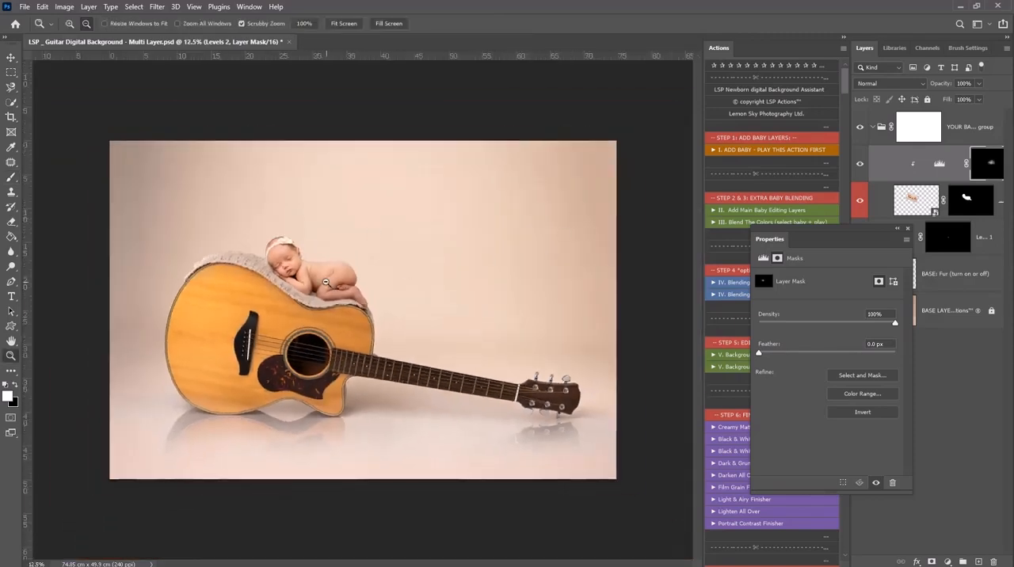
pyautogui.scroll(1, 325, 282)
pyautogui.click(888, 168)
pyautogui.moveTo(977, 240); pyautogui.dragTo(992, 561)
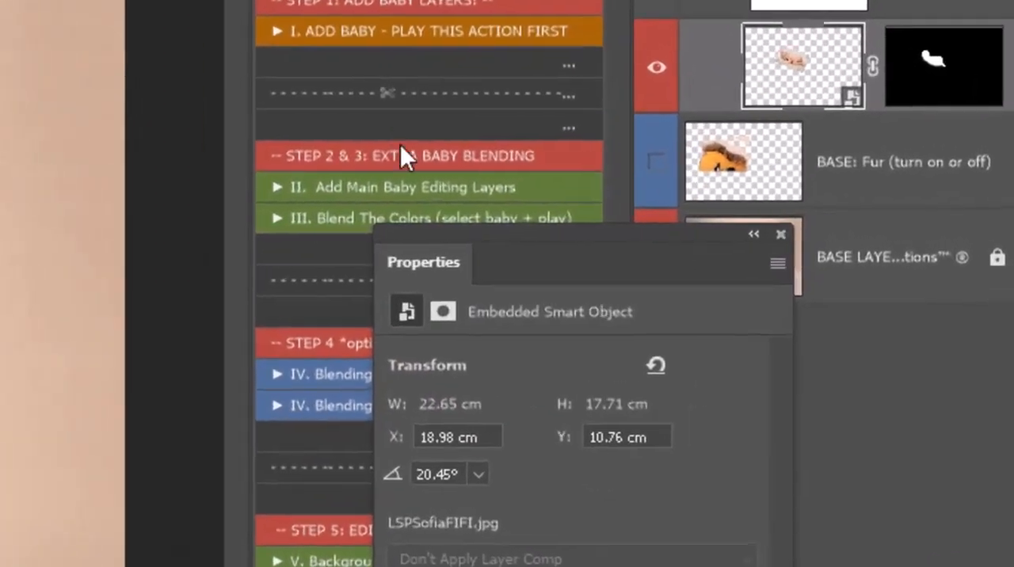
# Play the Add Main Baby Editing Layers action on the baby layer and widen the Layers panel to show the full layer names
pyautogui.click(384, 188)
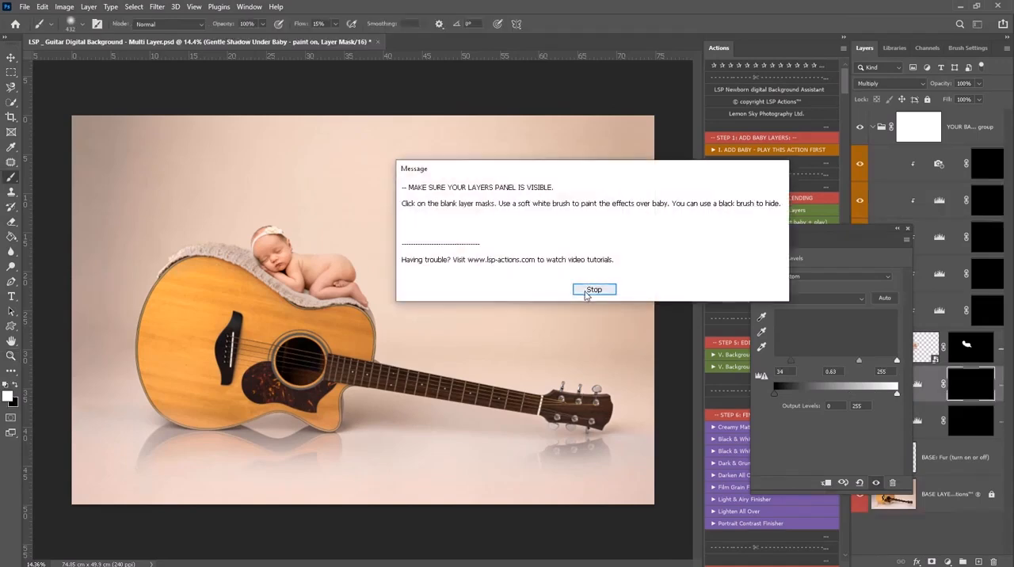
pyautogui.click(594, 290)
pyautogui.click(908, 230)
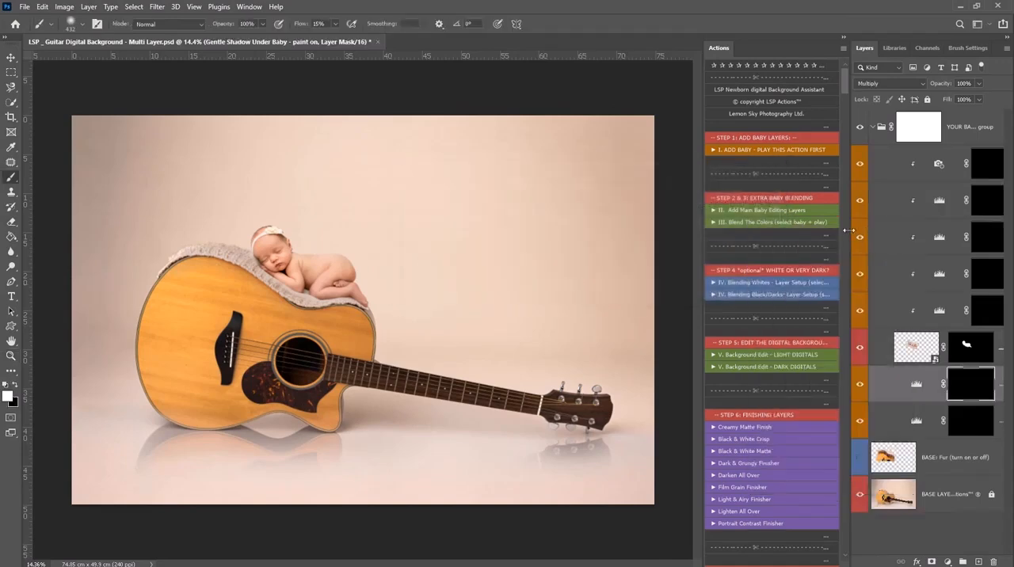
pyautogui.scroll(-5, 845, 229)
pyautogui.click(842, 38)
pyautogui.moveTo(799, 81); pyautogui.dragTo(689, 81)
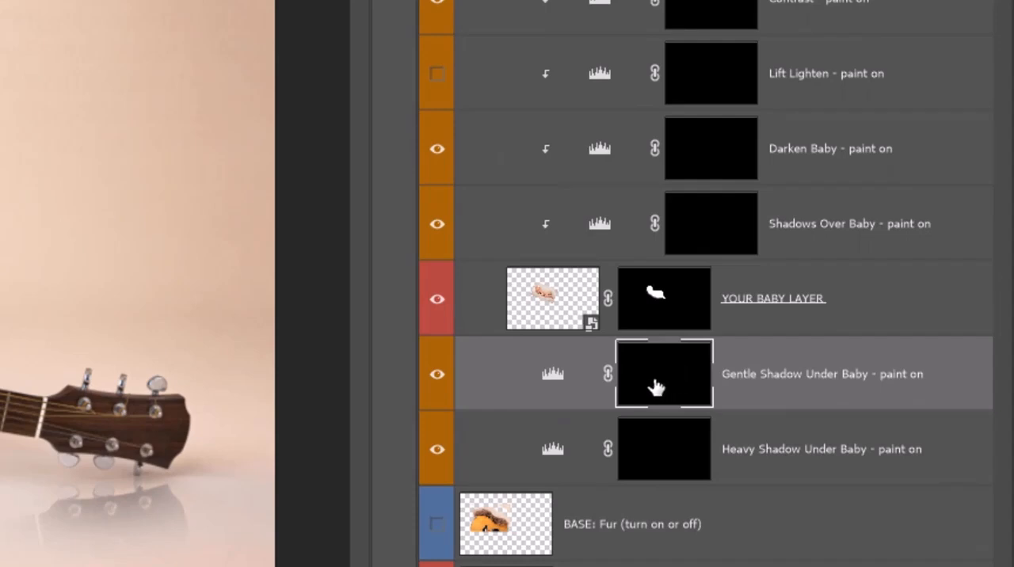
# Paint white on the Contrast layer's mask over the baby's back with a soft 432 px brush at 38% flow
pyautogui.scroll(8, 175, 283)
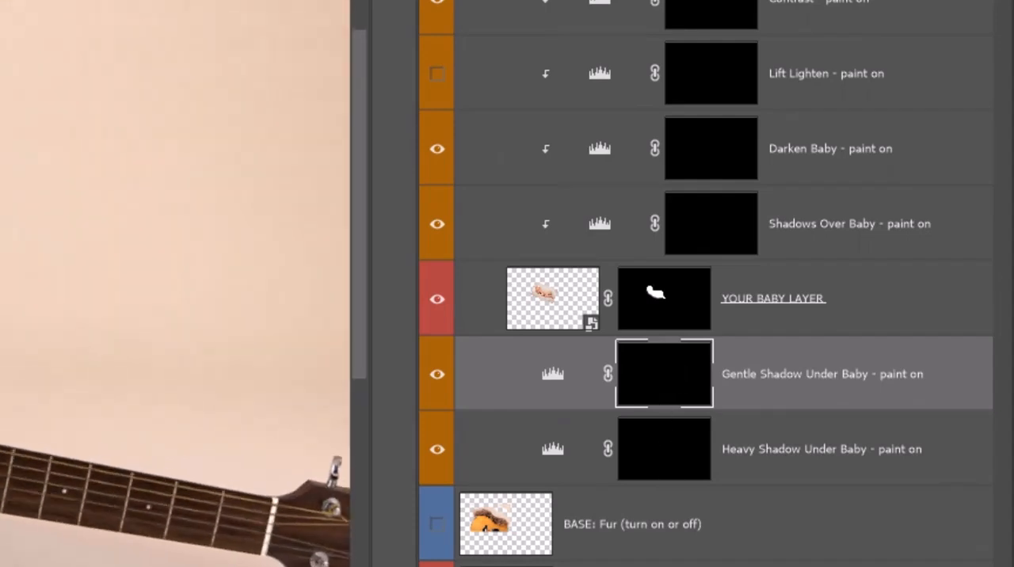
pyautogui.scroll(3, 719, 261)
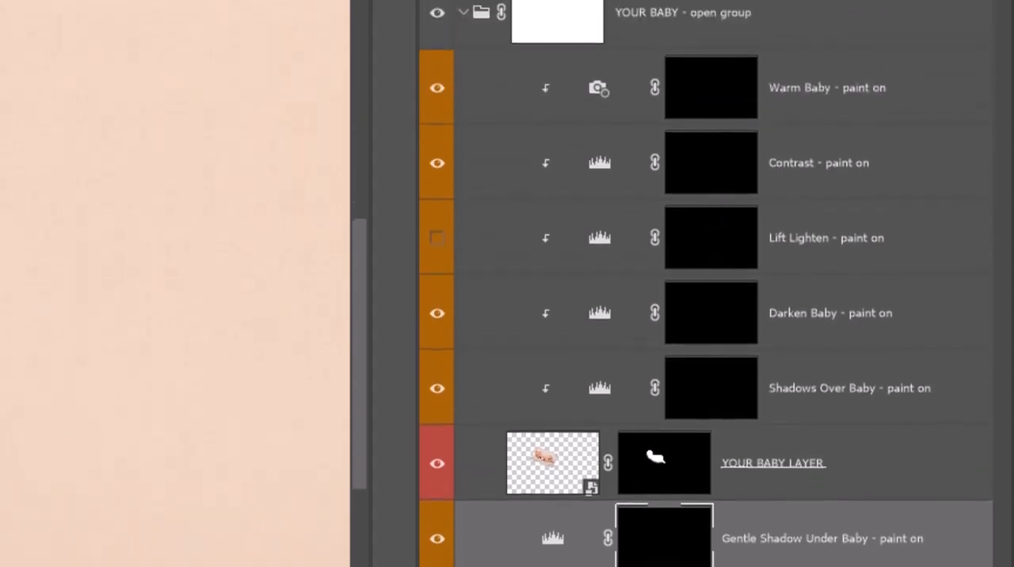
pyautogui.click(710, 162)
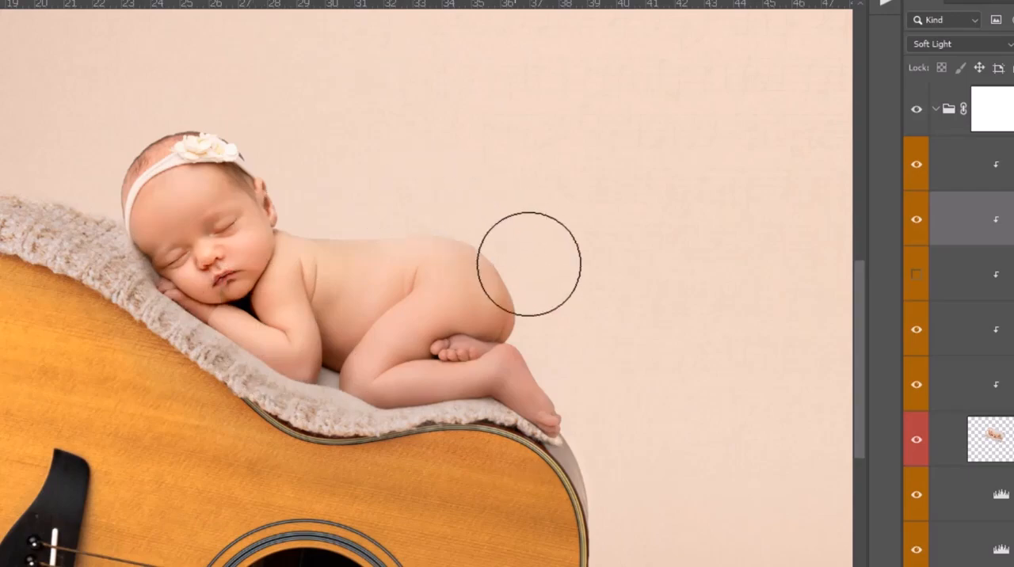
# Turn on the Lift Lighten layer and paint white on its mask to brighten parts of the baby
pyautogui.click(863, 180)
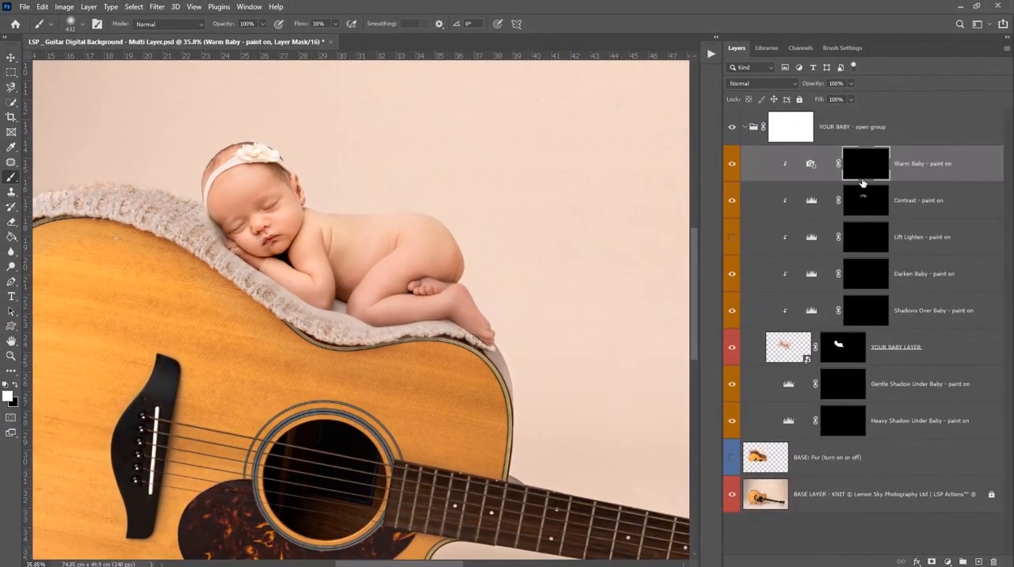
pyautogui.click(869, 247)
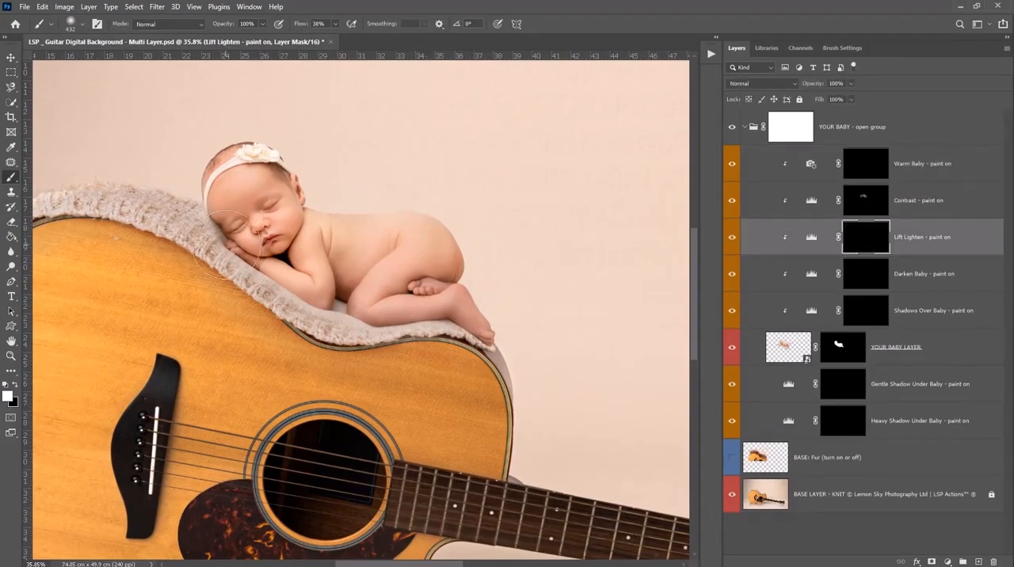
pyautogui.click(335, 213)
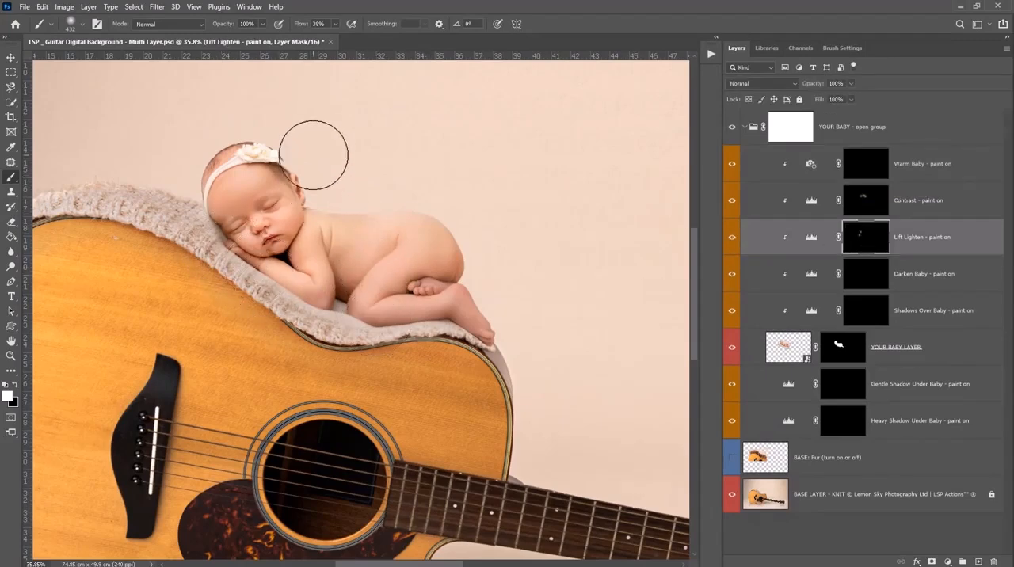
# Paint white on the Darken Baby layer's mask over the baby's back and bottom and along the lower legs
pyautogui.click(866, 271)
pyautogui.moveTo(357, 189)
pyautogui.mouseDown()
pyautogui.moveTo(425, 193)
pyautogui.moveTo(355, 198)
pyautogui.moveTo(472, 275)
pyautogui.mouseUp()
pyautogui.moveTo(420, 311)
pyautogui.mouseDown()
pyautogui.moveTo(397, 346)
pyautogui.moveTo(288, 346)
pyautogui.moveTo(314, 331)
pyautogui.moveTo(337, 349)
pyautogui.mouseUp()
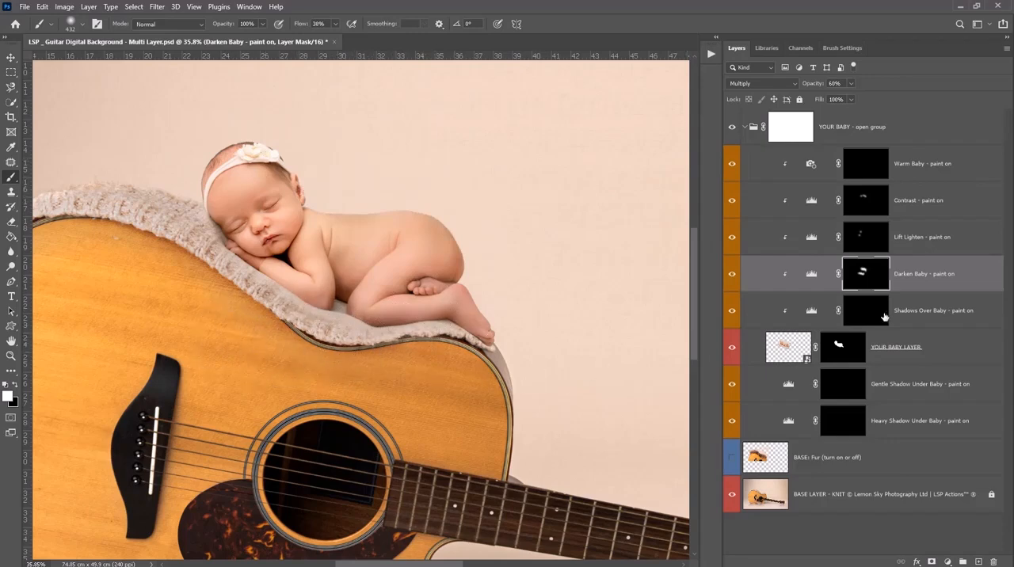
# Paint white on the Shadows Over Baby layer's mask along the baby's underside beside the blanket and undo the last stroke
pyautogui.click(864, 310)
pyautogui.moveTo(402, 327)
pyautogui.mouseDown()
pyautogui.moveTo(277, 303)
pyautogui.moveTo(263, 369)
pyautogui.mouseUp()
pyautogui.hotkey('ctrl', 'z')
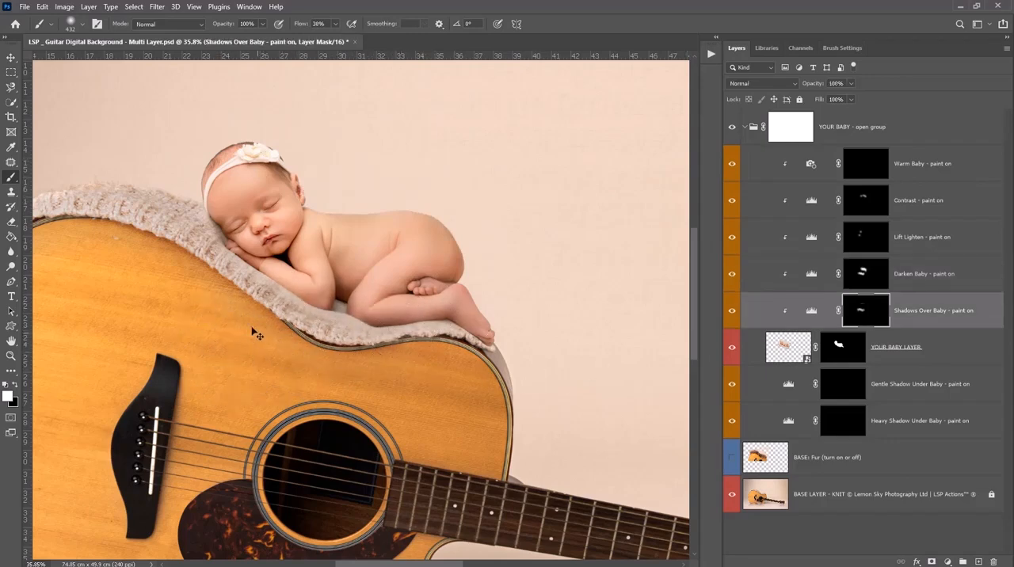
# Check the whole composite by collapsing the YOUR BABY group, toggling its visibility and expanding it again
pyautogui.scroll(-2, 179, 310)
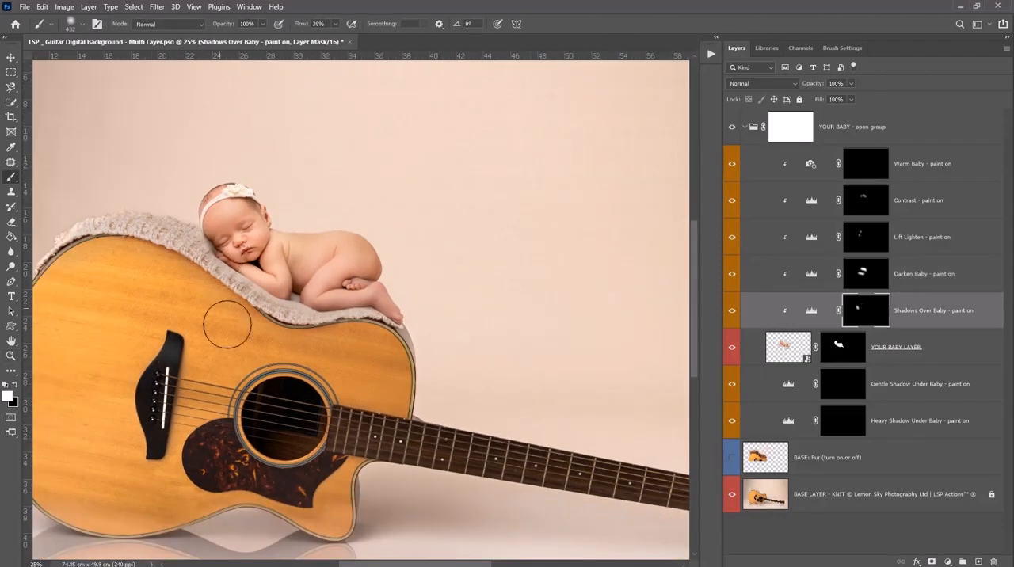
pyautogui.press('z')
pyautogui.keyDown('alt'); pyautogui.click(349, 288); pyautogui.keyUp('alt')
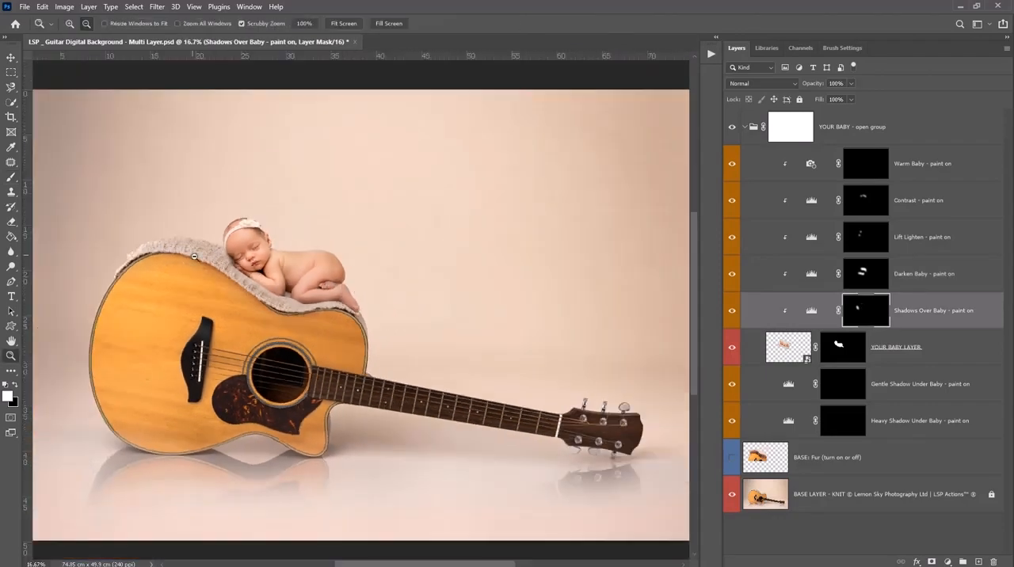
pyautogui.click(745, 128)
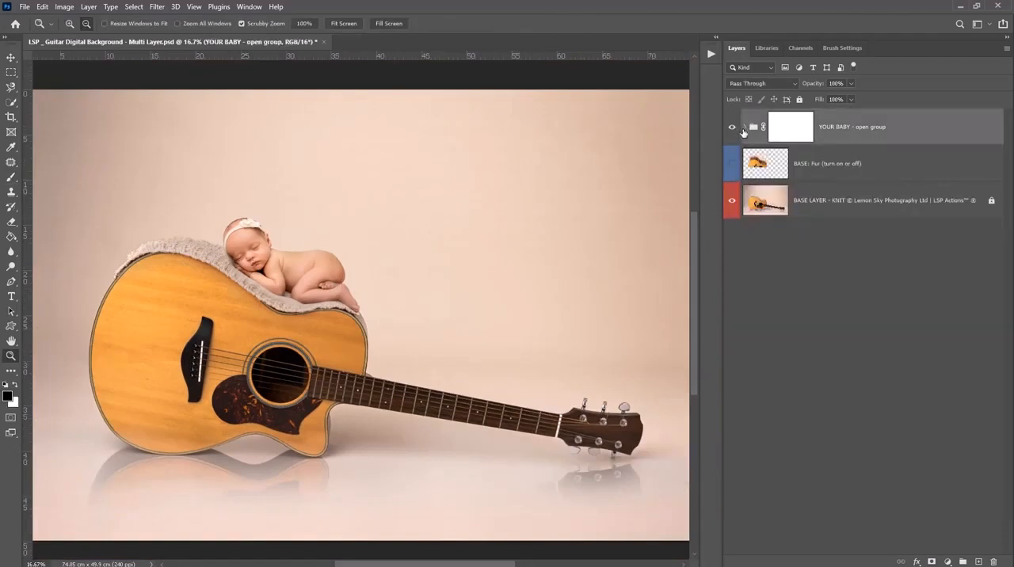
pyautogui.click(731, 128)
pyautogui.click(745, 129)
# Add a Levels adjustment layer directly above the Contrast layer and slightly brighten its midtones
pyautogui.click(863, 199)
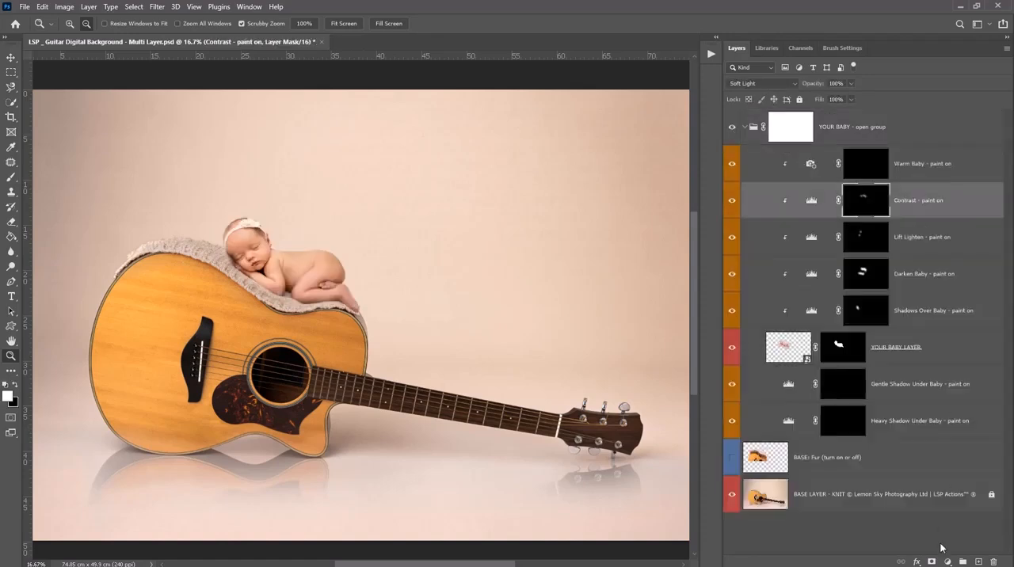
pyautogui.click(947, 561)
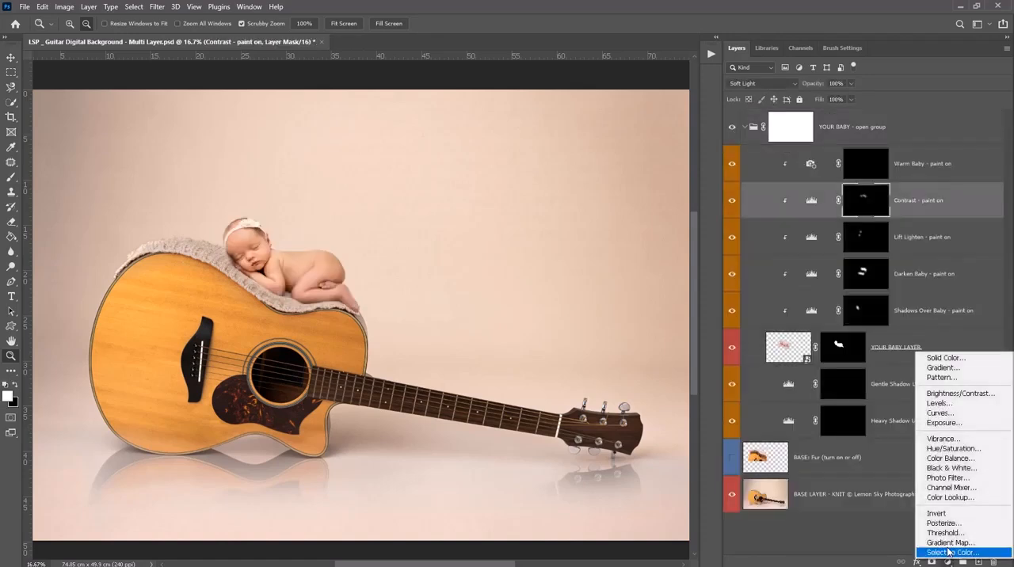
pyautogui.click(919, 402)
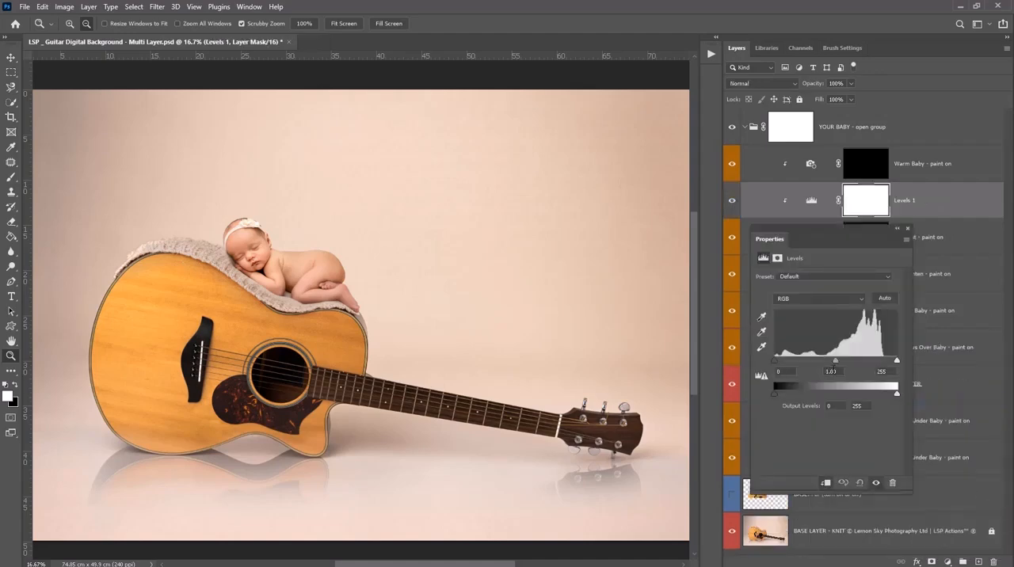
pyautogui.moveTo(835, 361); pyautogui.dragTo(832, 361)
# Invert the new Levels layer's mask to black and paint white over the baby's face and upper body with a soft 495 px brush
pyautogui.click(863, 202)
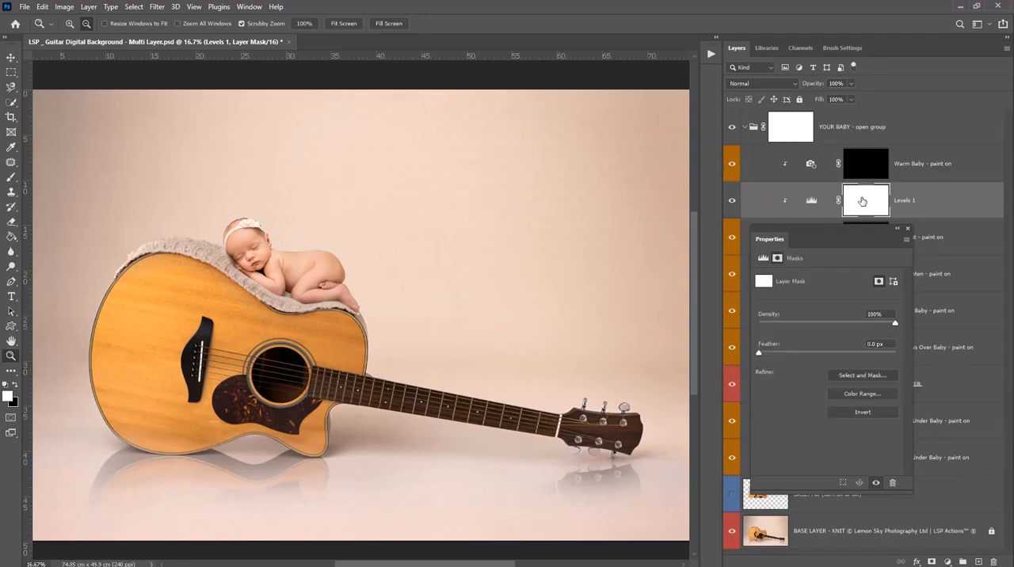
pyautogui.hotkey('ctrl', 'i')
pyautogui.press('b')
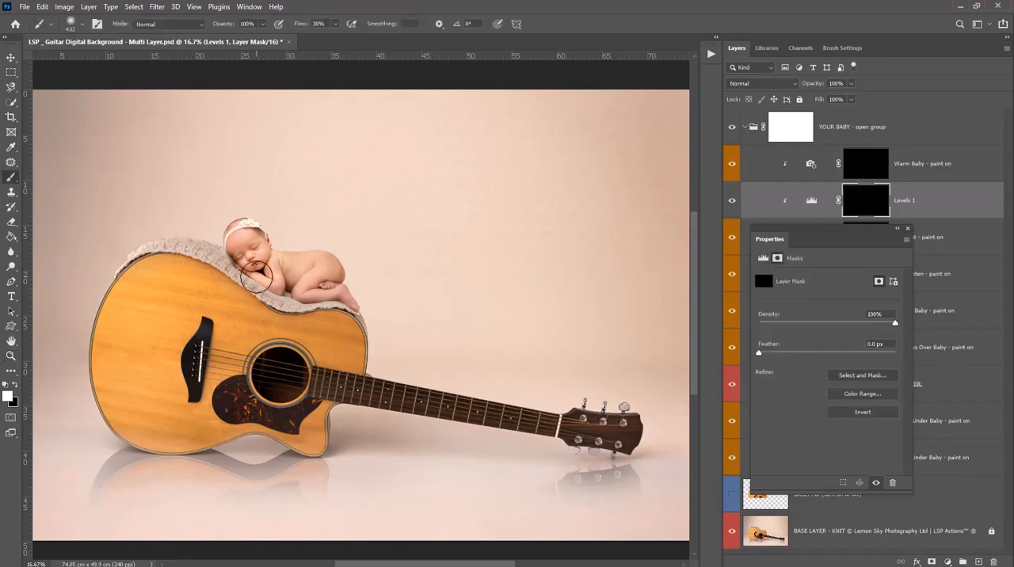
pyautogui.rightClick(257, 278)
pyautogui.moveTo(383, 305); pyautogui.dragTo(385, 306)
pyautogui.click(232, 248)
pyautogui.moveTo(255, 255)
pyautogui.mouseDown()
pyautogui.moveTo(277, 279)
pyautogui.moveTo(225, 241)
pyautogui.moveTo(255, 262)
pyautogui.moveTo(339, 286)
pyautogui.moveTo(293, 285)
pyautogui.moveTo(338, 296)
pyautogui.moveTo(331, 273)
pyautogui.moveTo(291, 300)
pyautogui.moveTo(284, 277)
pyautogui.mouseUp()
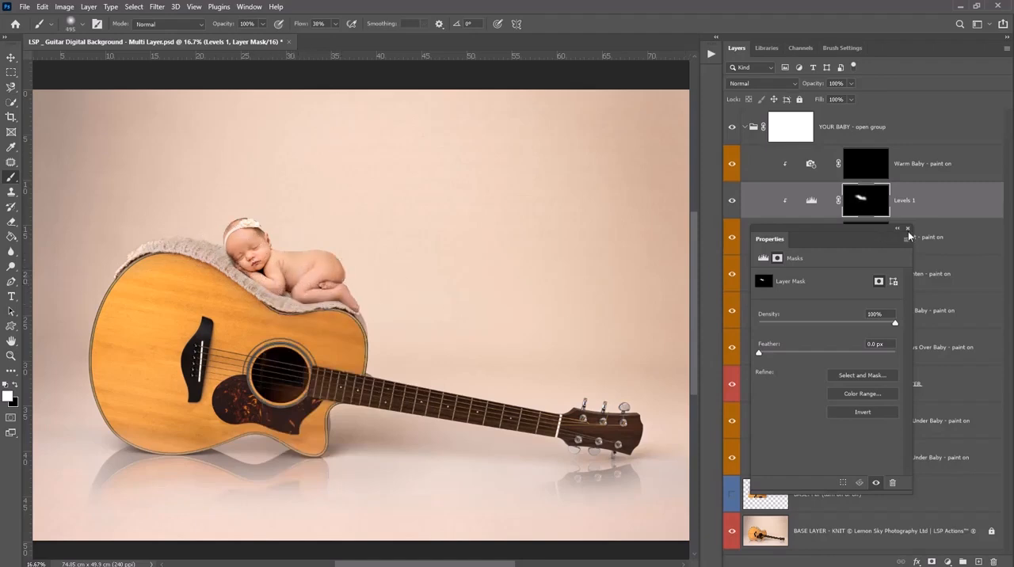
pyautogui.click(901, 197)
pyautogui.click(908, 229)
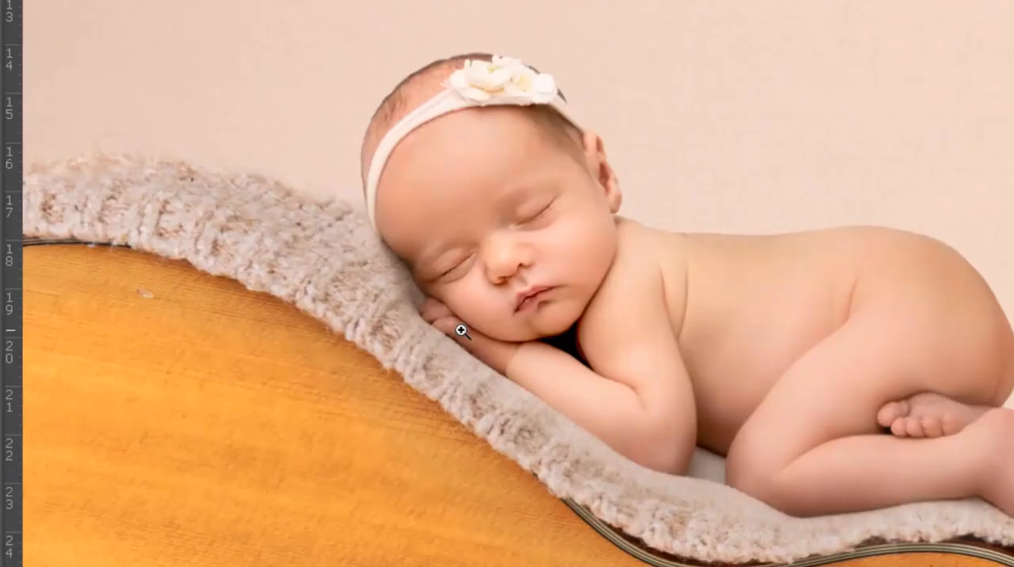
# Paint white on the Darken Baby layer's mask along the face edge beside the blanket with a soft 193 px brush
pyautogui.rightClick(454, 316)
pyautogui.moveTo(676, 369); pyautogui.dragTo(670, 367)
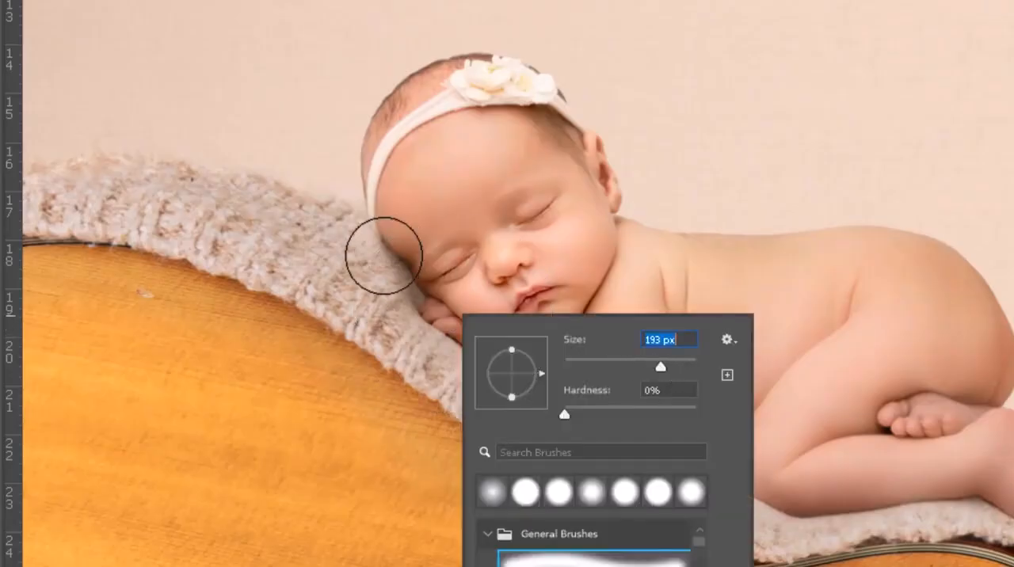
pyautogui.press('Return')
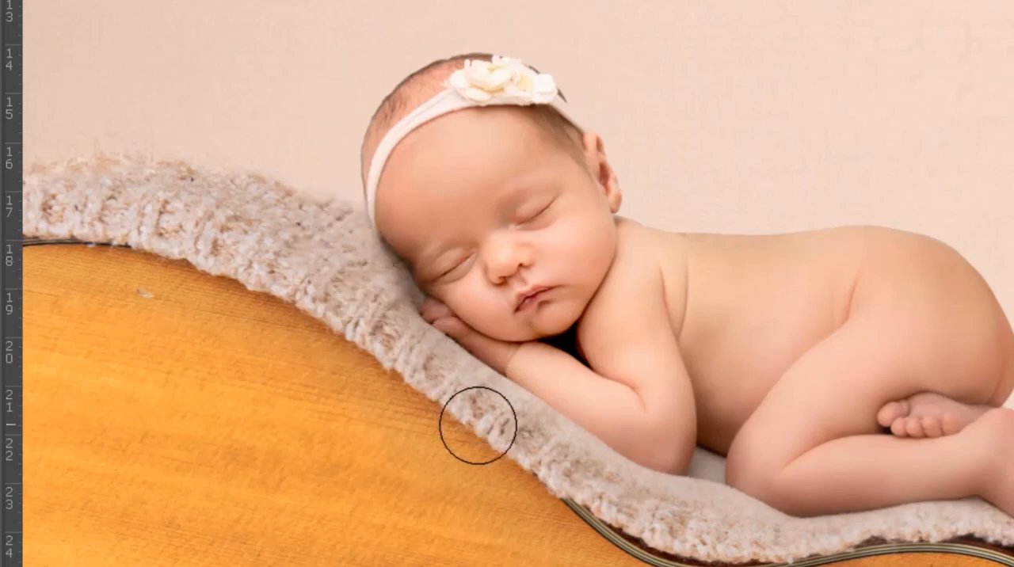
pyautogui.keyDown('alt'); pyautogui.click(503, 403); pyautogui.keyUp('alt')
pyautogui.keyDown('alt'); pyautogui.click(503, 403); pyautogui.keyUp('alt')
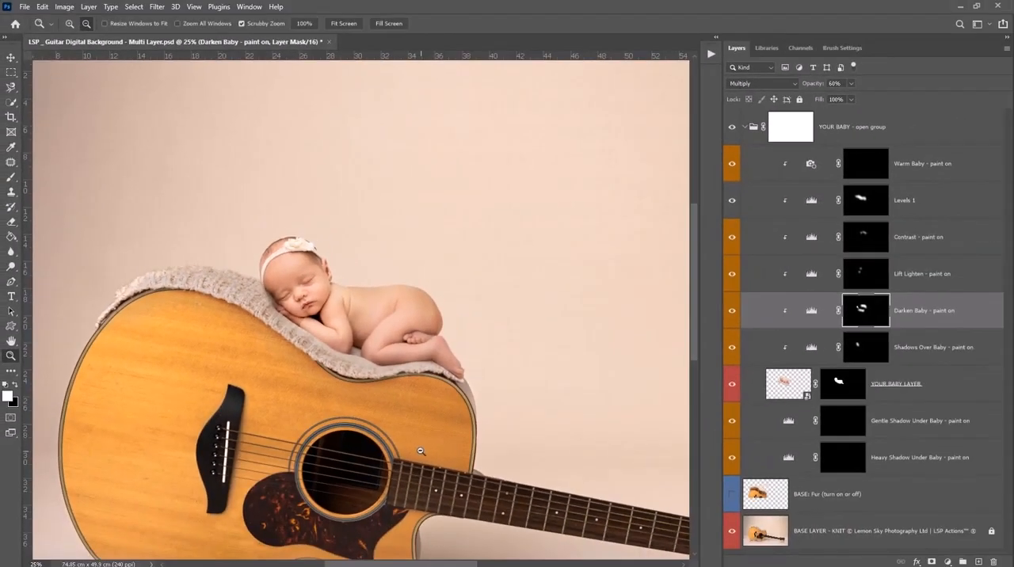
# Transform the YOUR BABY group, scaling it down to about 98% and rotating it slightly counterclockwise on the blanket
pyautogui.keyDown('alt'); pyautogui.click(542, 517); pyautogui.keyUp('alt')
pyautogui.keyDown('alt'); pyautogui.click(390, 427); pyautogui.keyUp('alt')
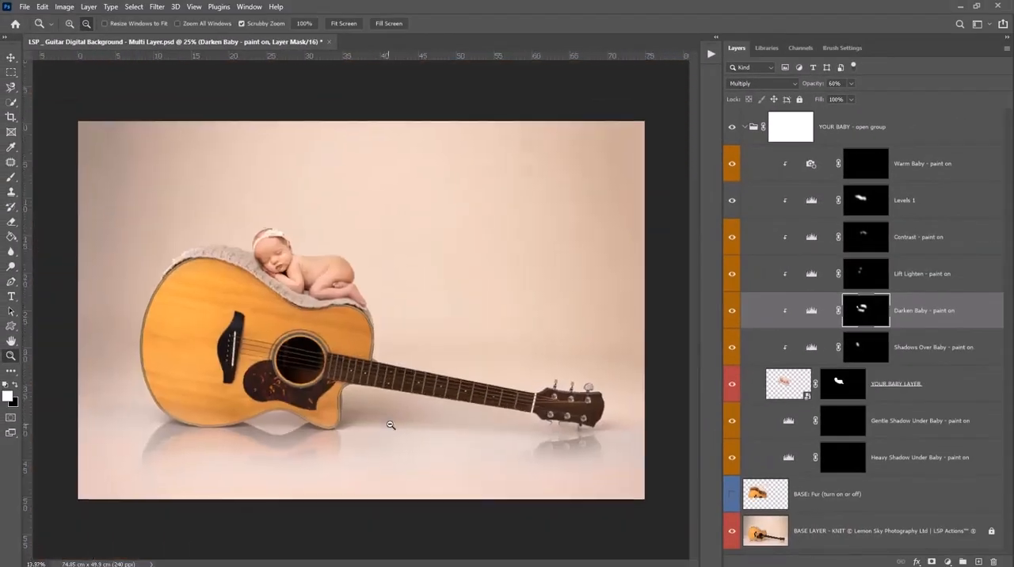
pyautogui.click(847, 132)
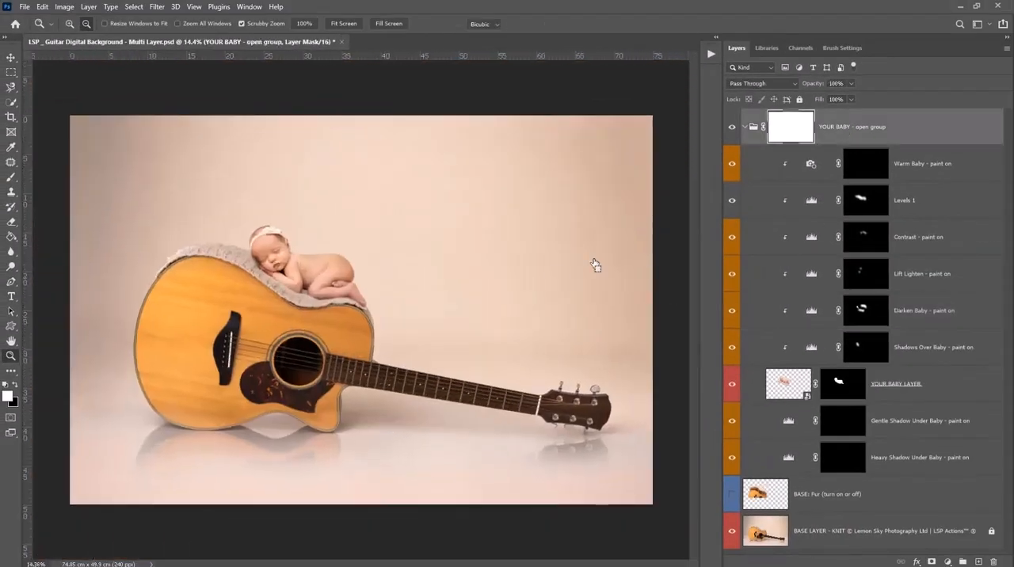
pyautogui.hotkey('ctrl', 't')
pyautogui.moveTo(393, 268)
pyautogui.mouseDown()
pyautogui.moveTo(380, 267)
pyautogui.moveTo(390, 269)
pyautogui.mouseUp()
pyautogui.moveTo(452, 288); pyautogui.dragTo(445, 280)
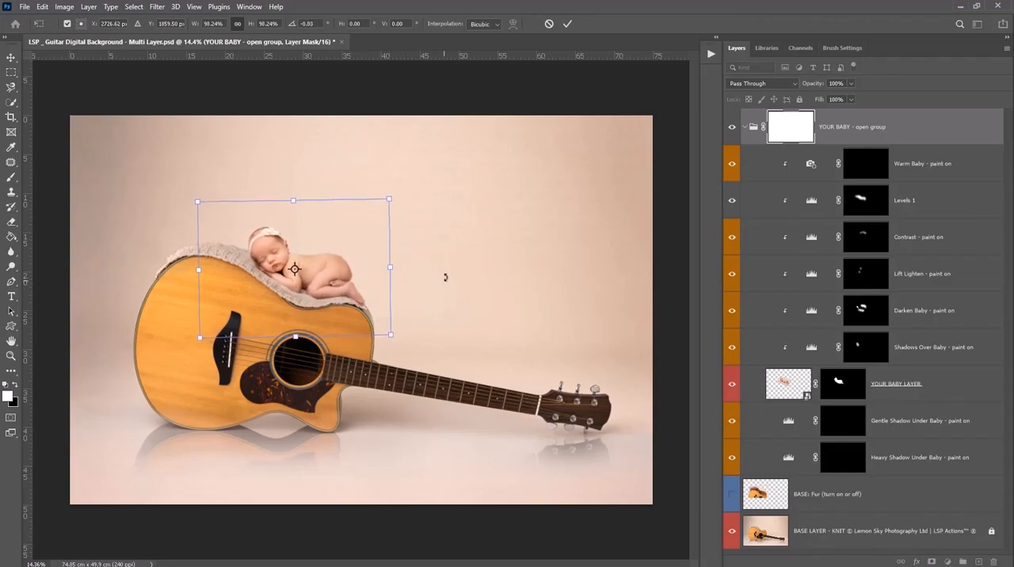
pyautogui.press('Return')
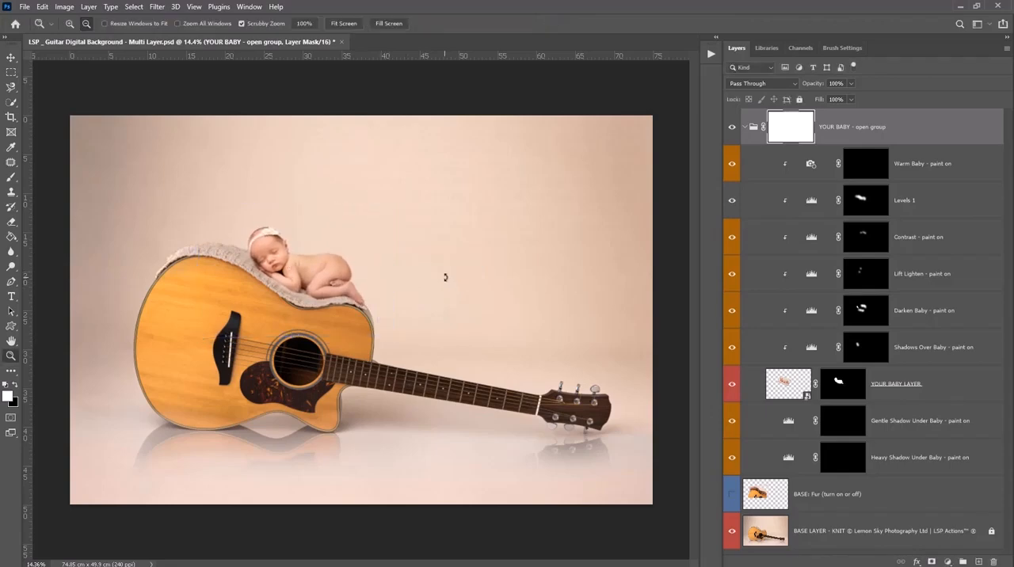
pyautogui.click(25, 6)
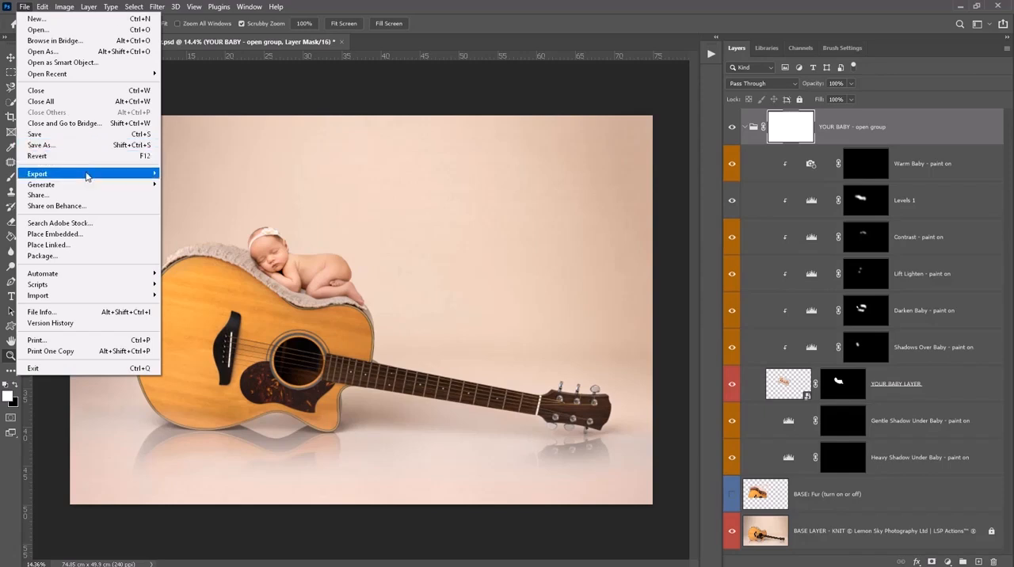
pyautogui.moveTo(86, 173)
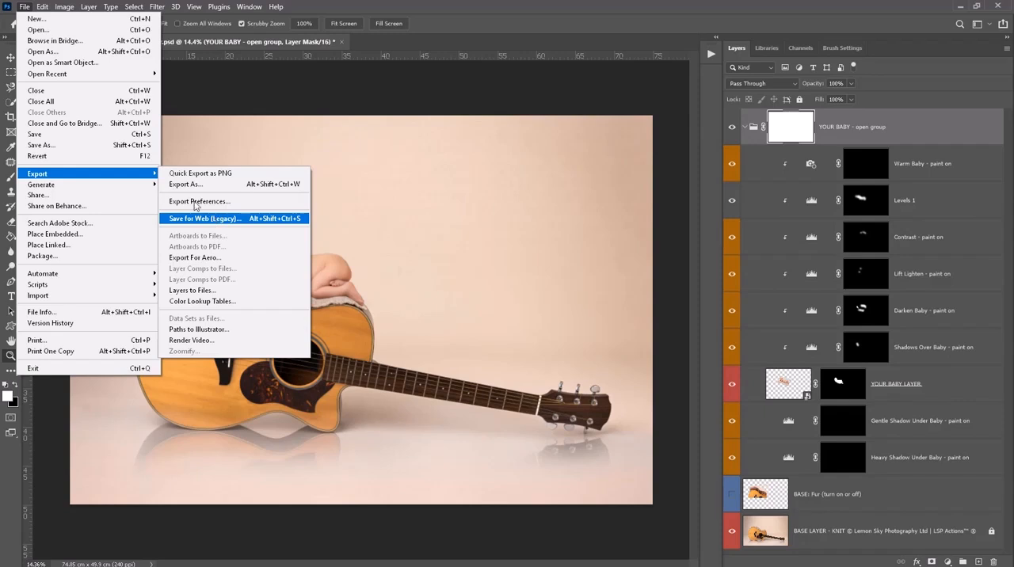
pyautogui.click(26, 6)
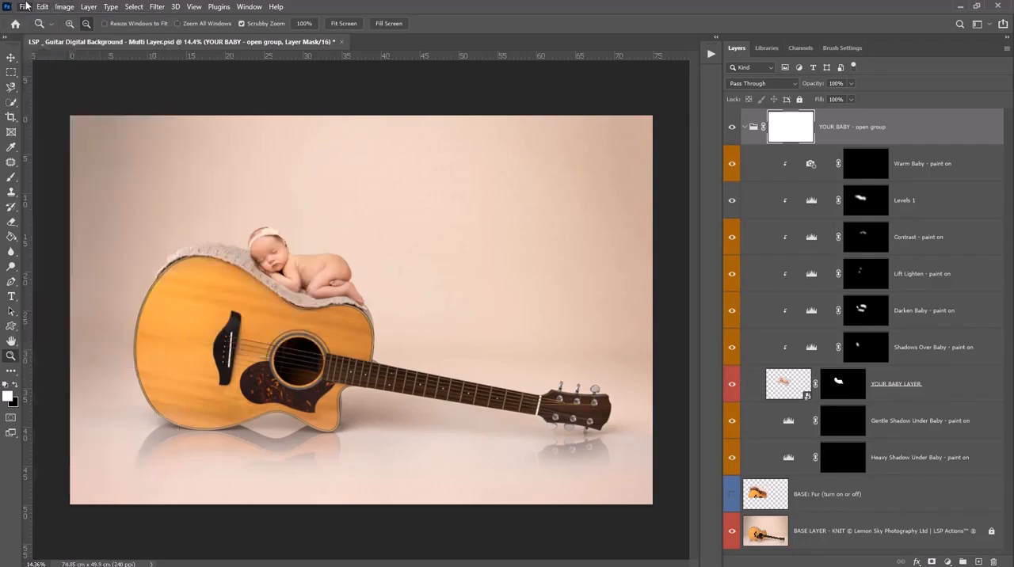
# Collapse the YOUR BABY group in the layer stack
pyautogui.click(744, 127)
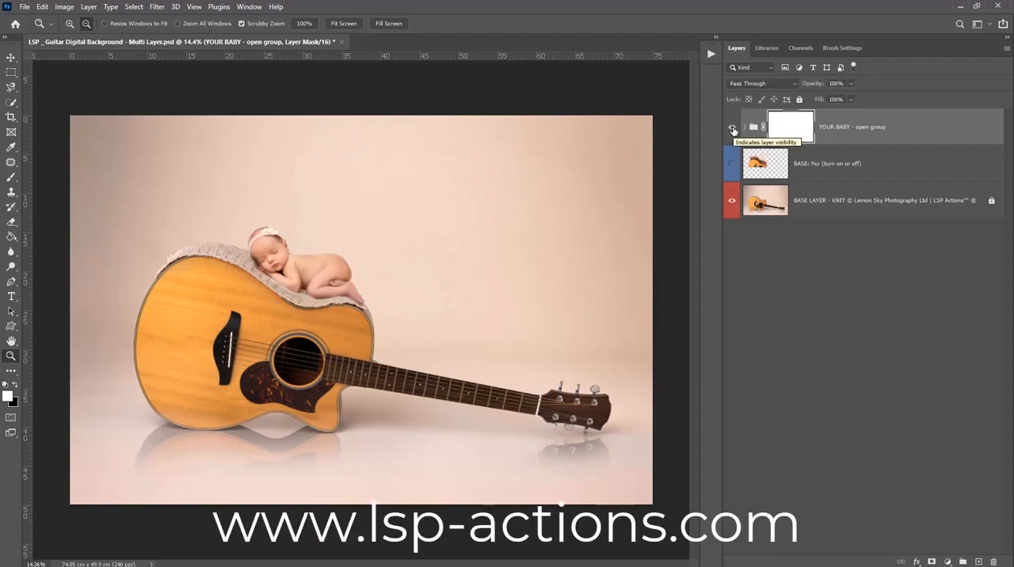